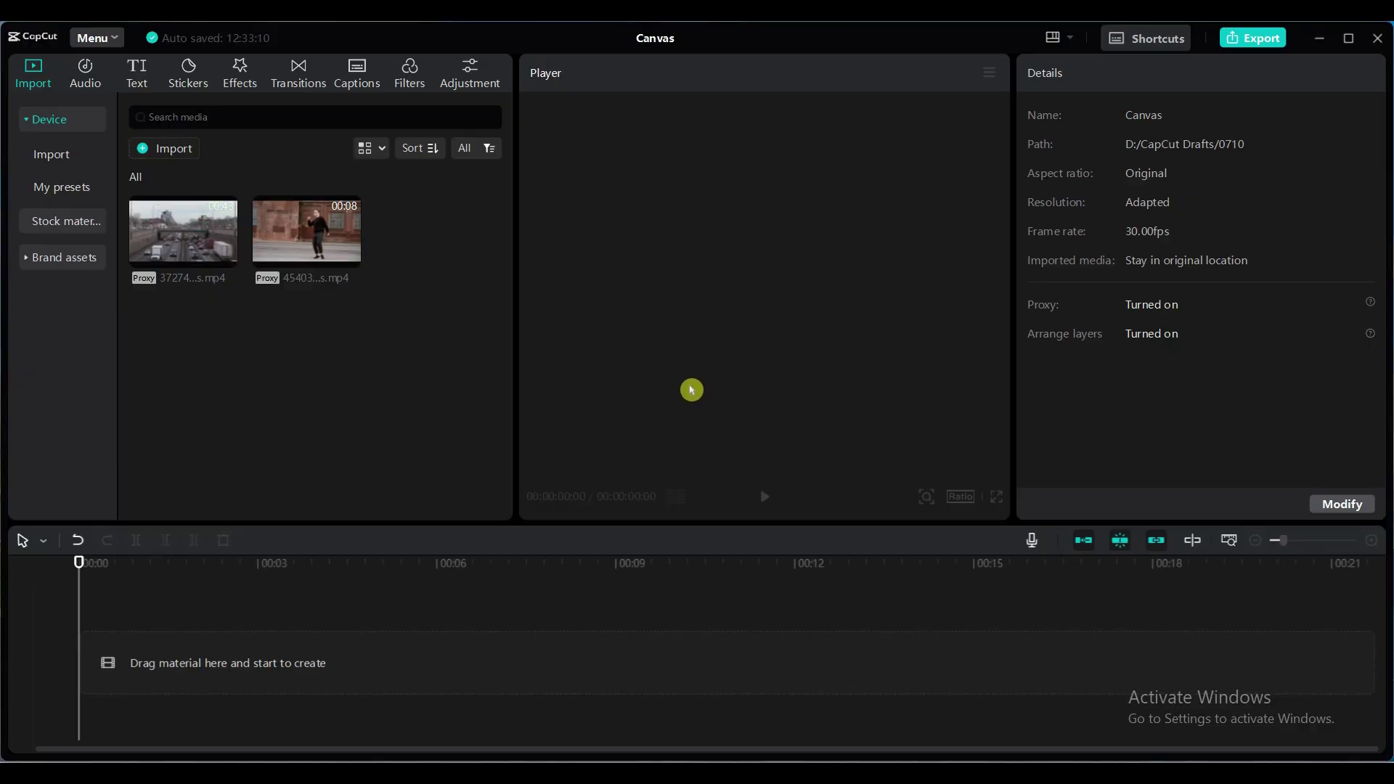
Preview the dancing-man and traffic clips in the media panel
click(328, 236)
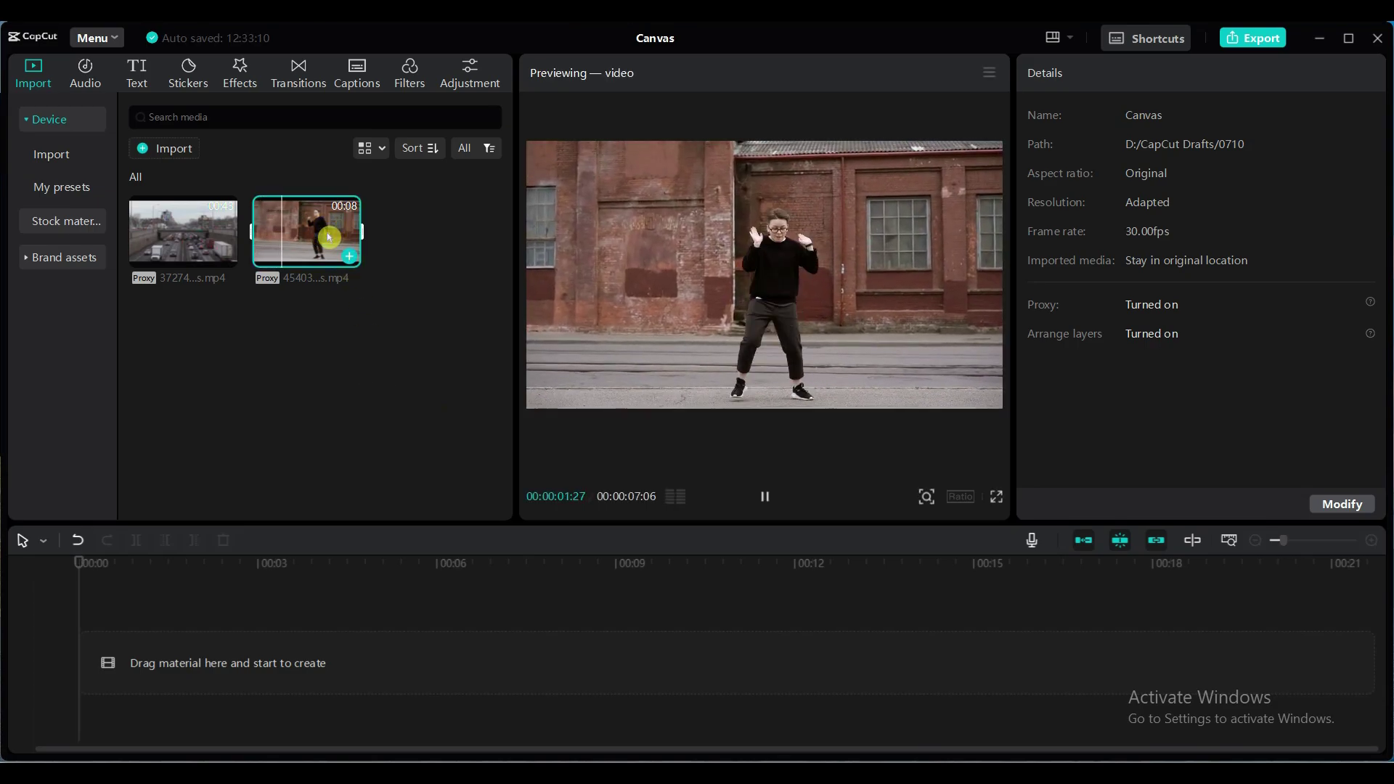
click(328, 236)
click(202, 241)
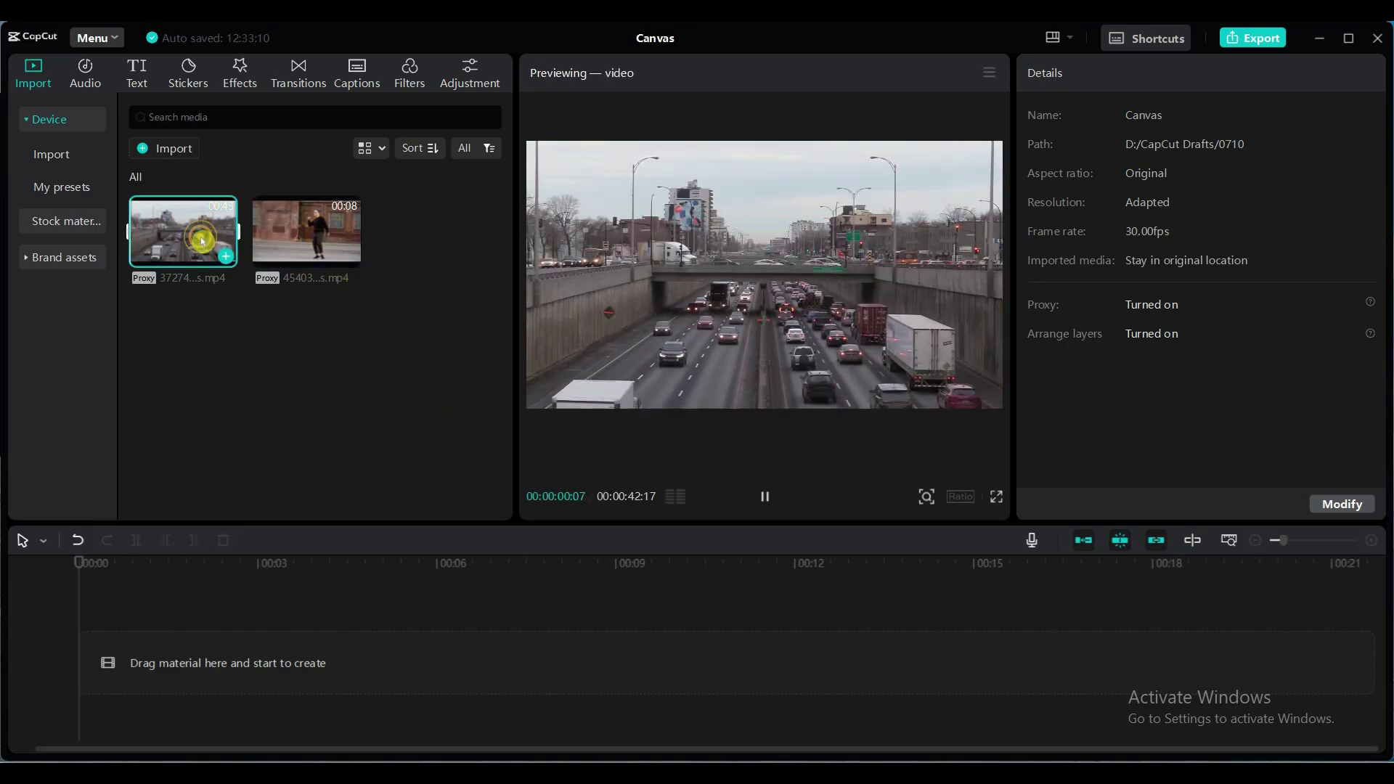
click(275, 247)
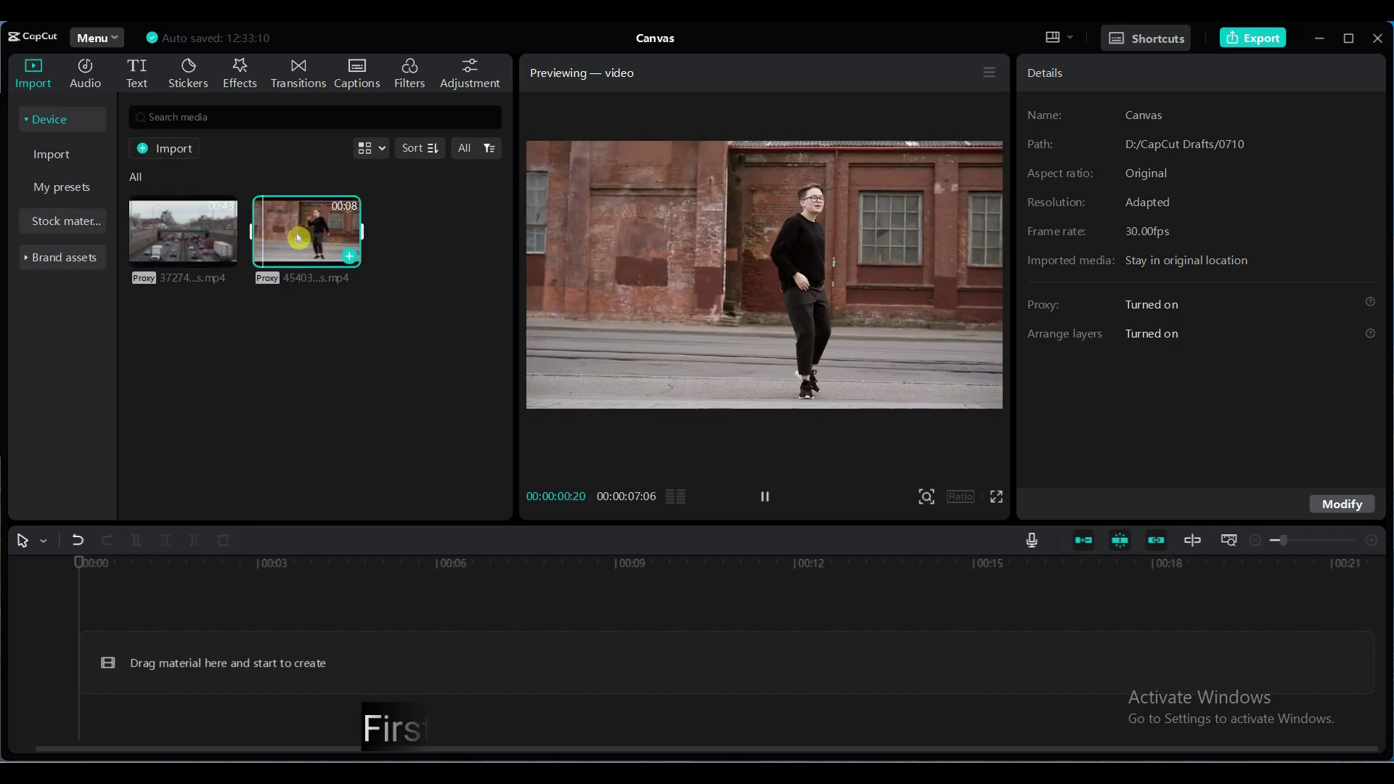
Add the dancing-man clip to the timeline and bring its Canvas setting into view
drag(293, 225, 177, 660)
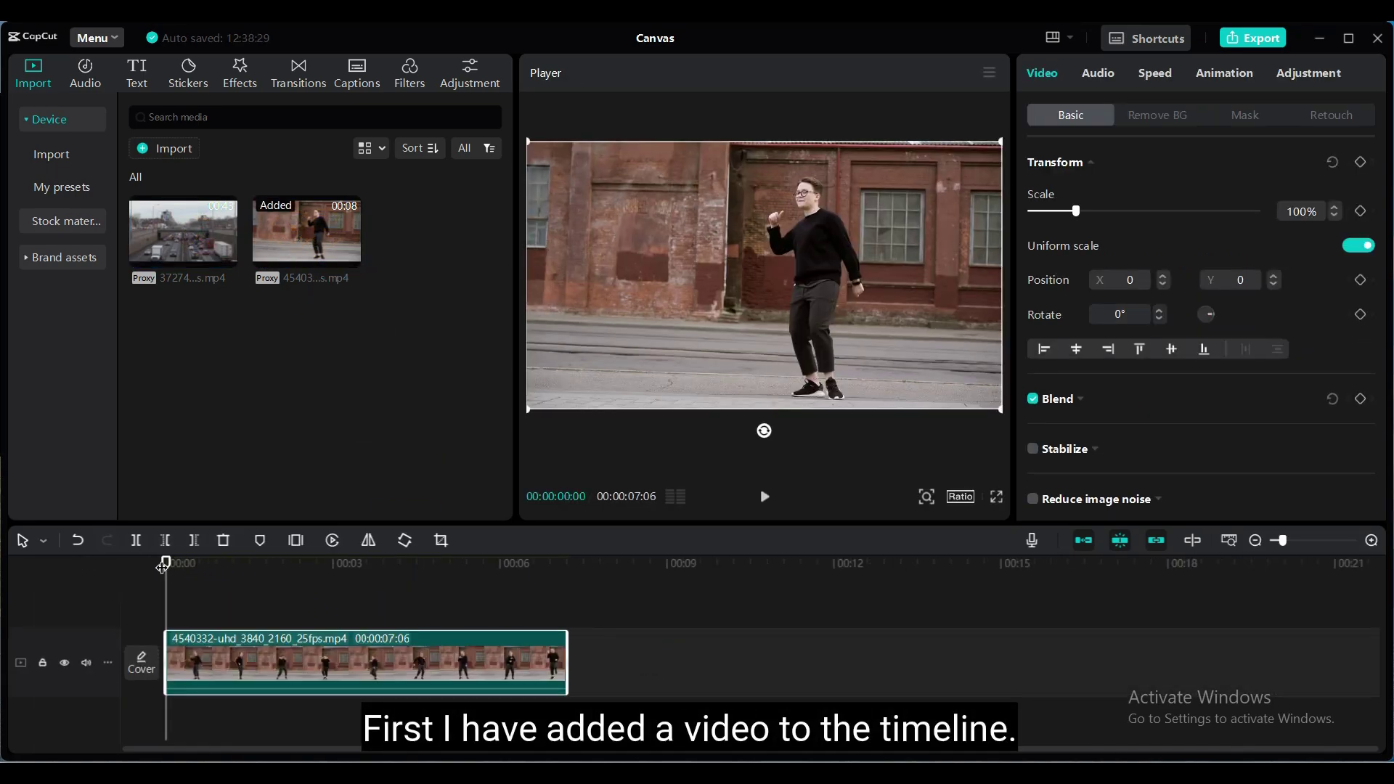
drag(163, 566, 566, 565)
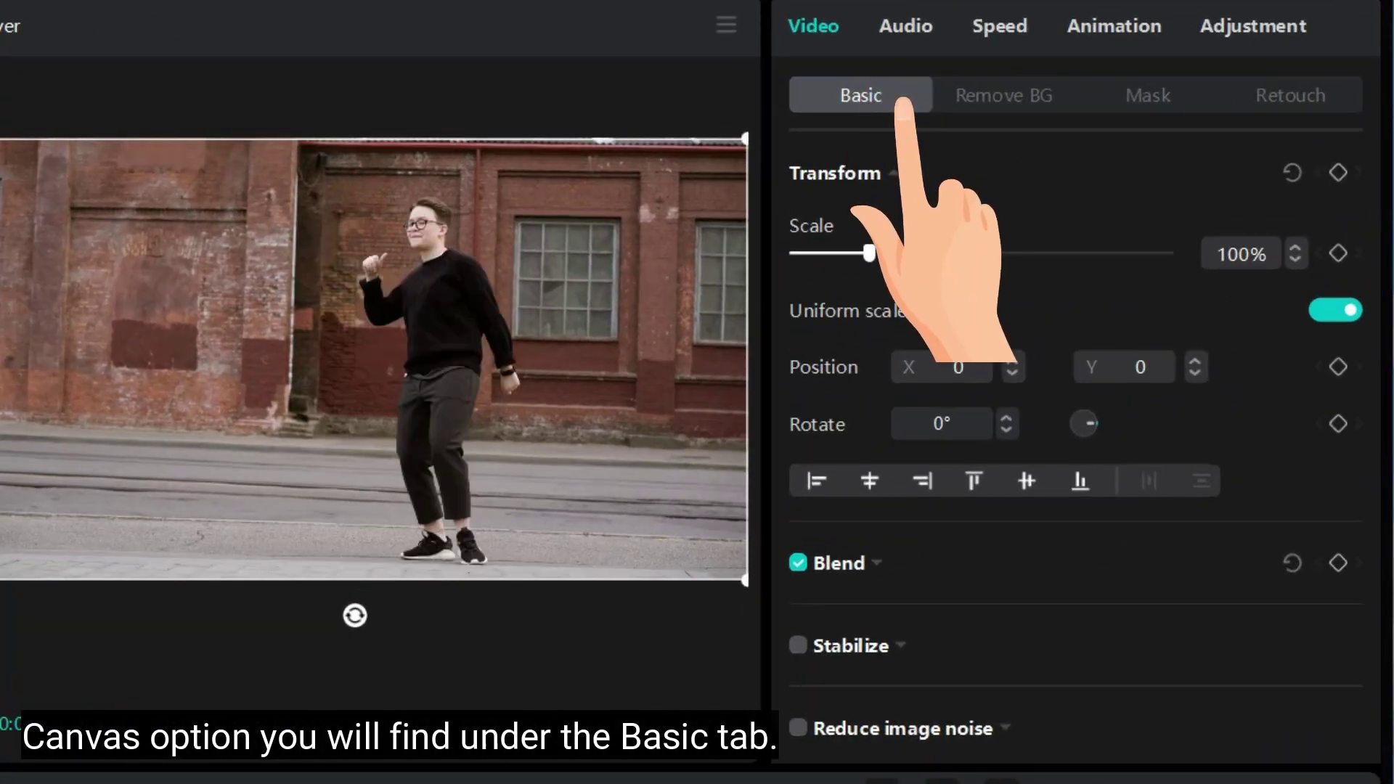
scroll(1224, 573, down, 5)
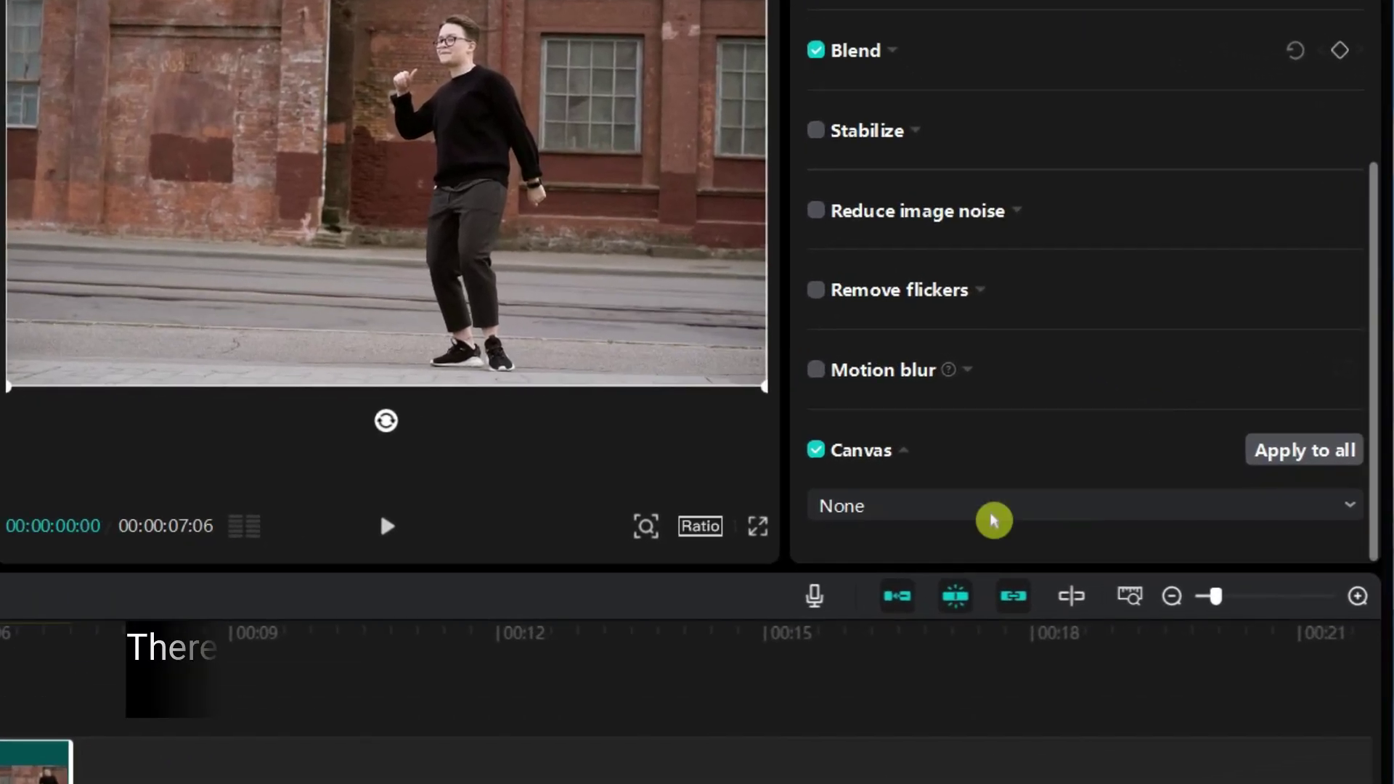
Set the dancer clip's Canvas to Blur at the first, lightest blur level
click(994, 514)
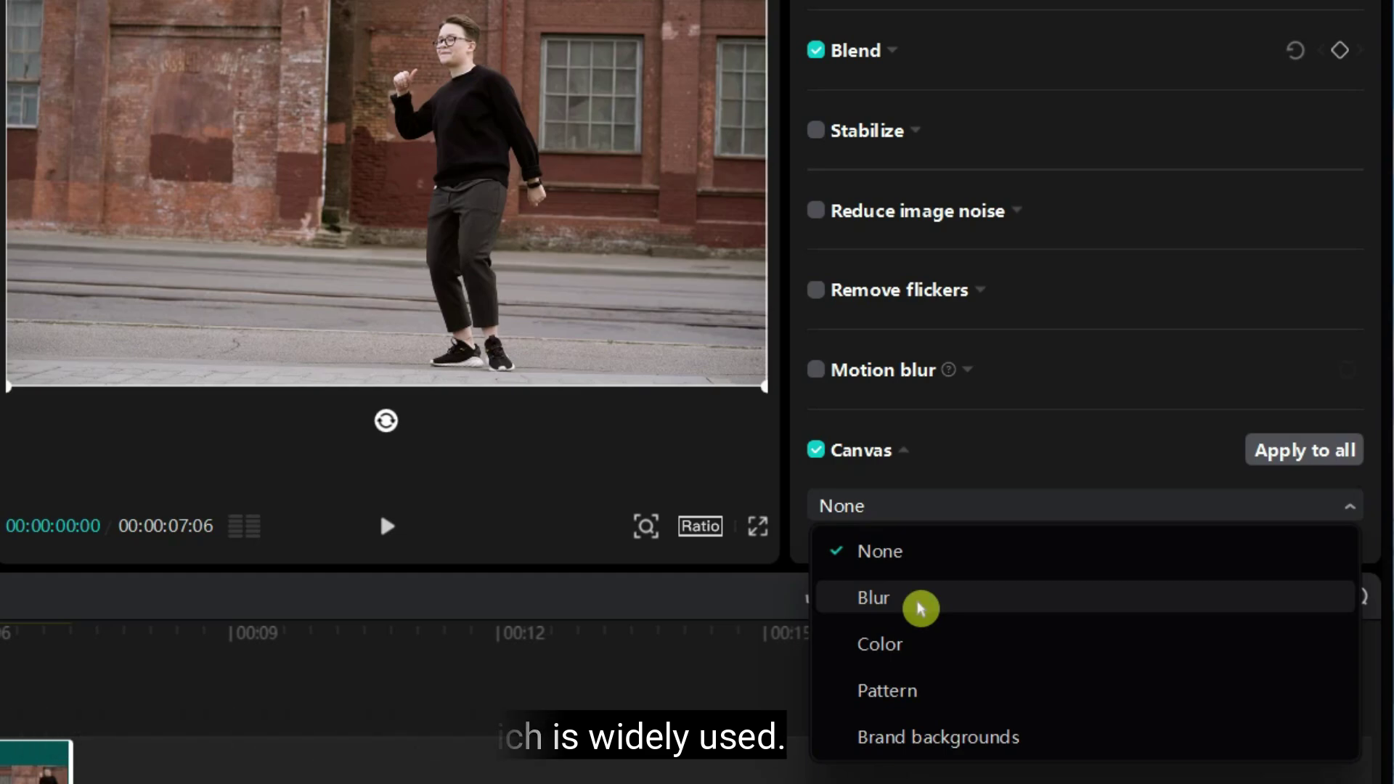
click(921, 609)
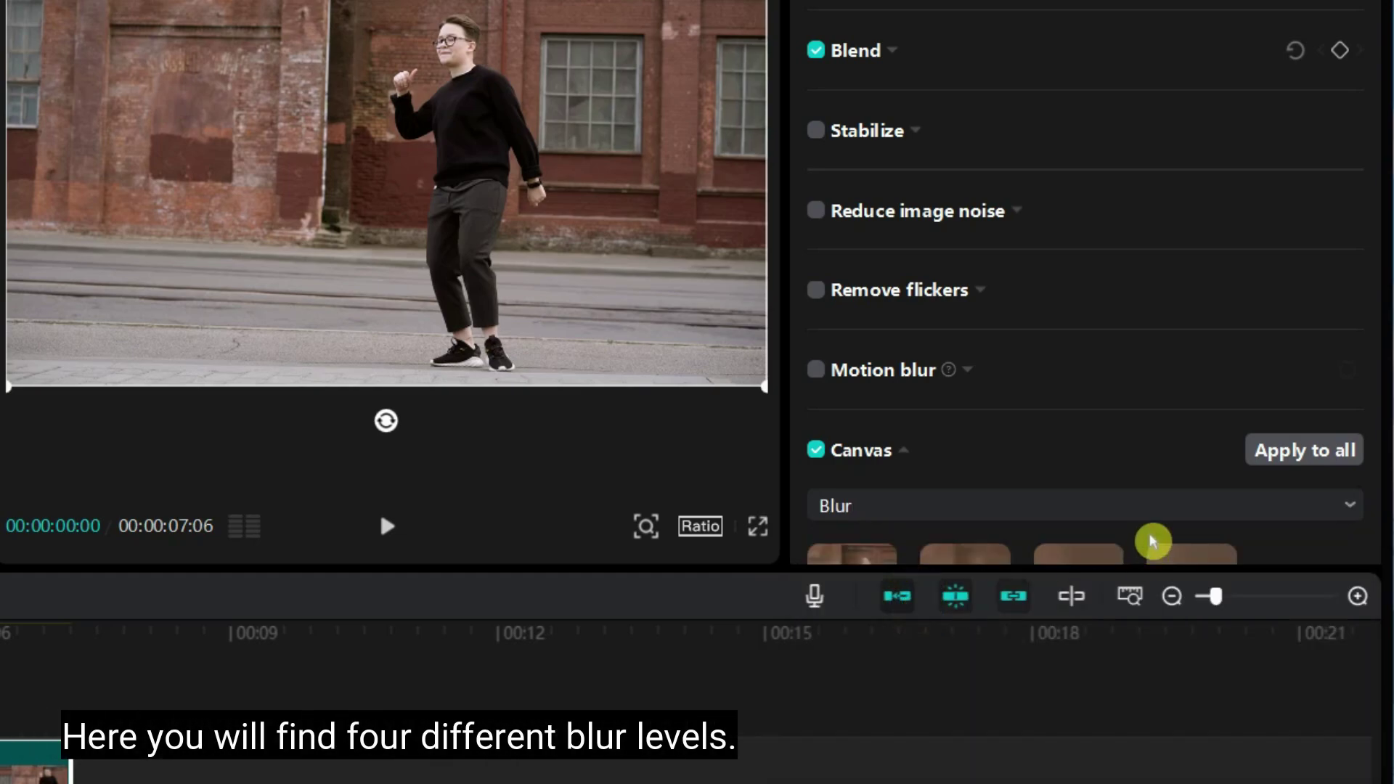
scroll(1183, 398, down, 3)
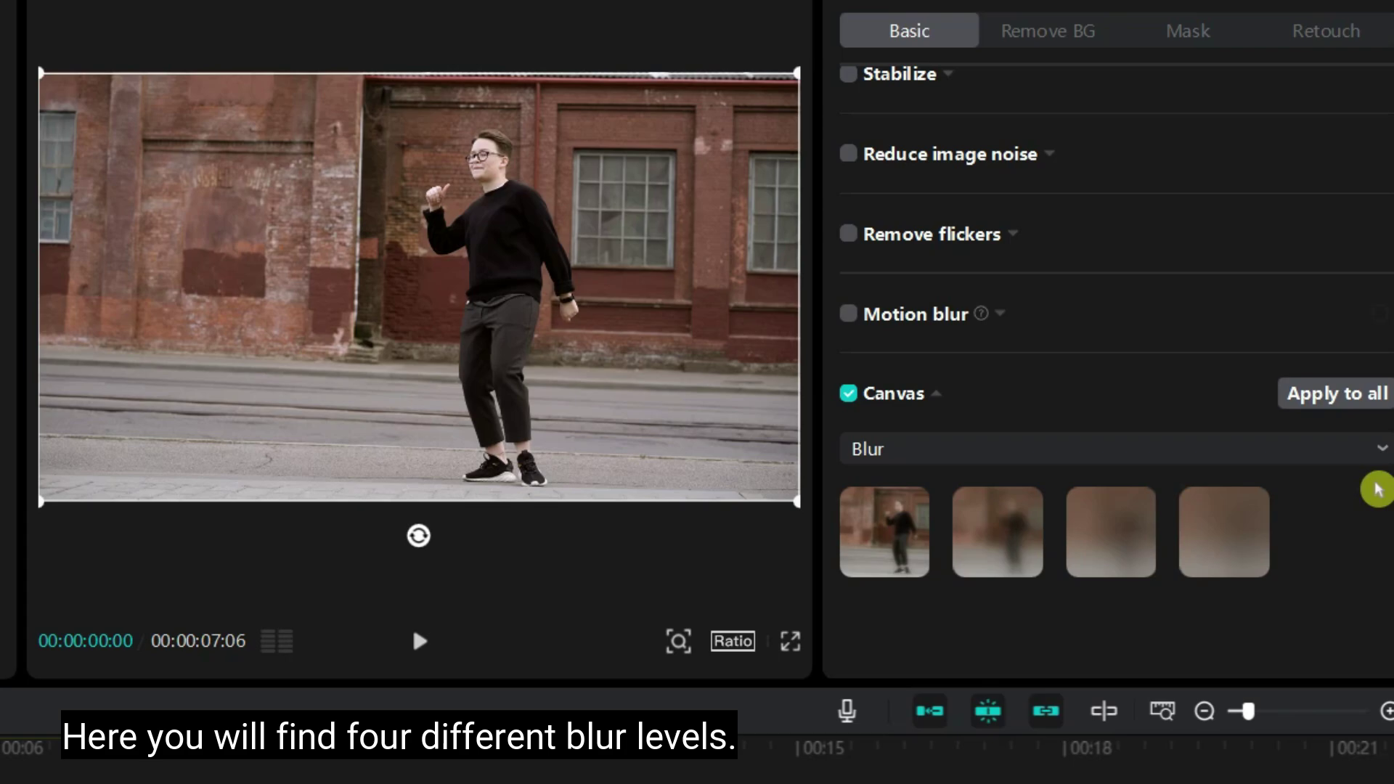
click(906, 559)
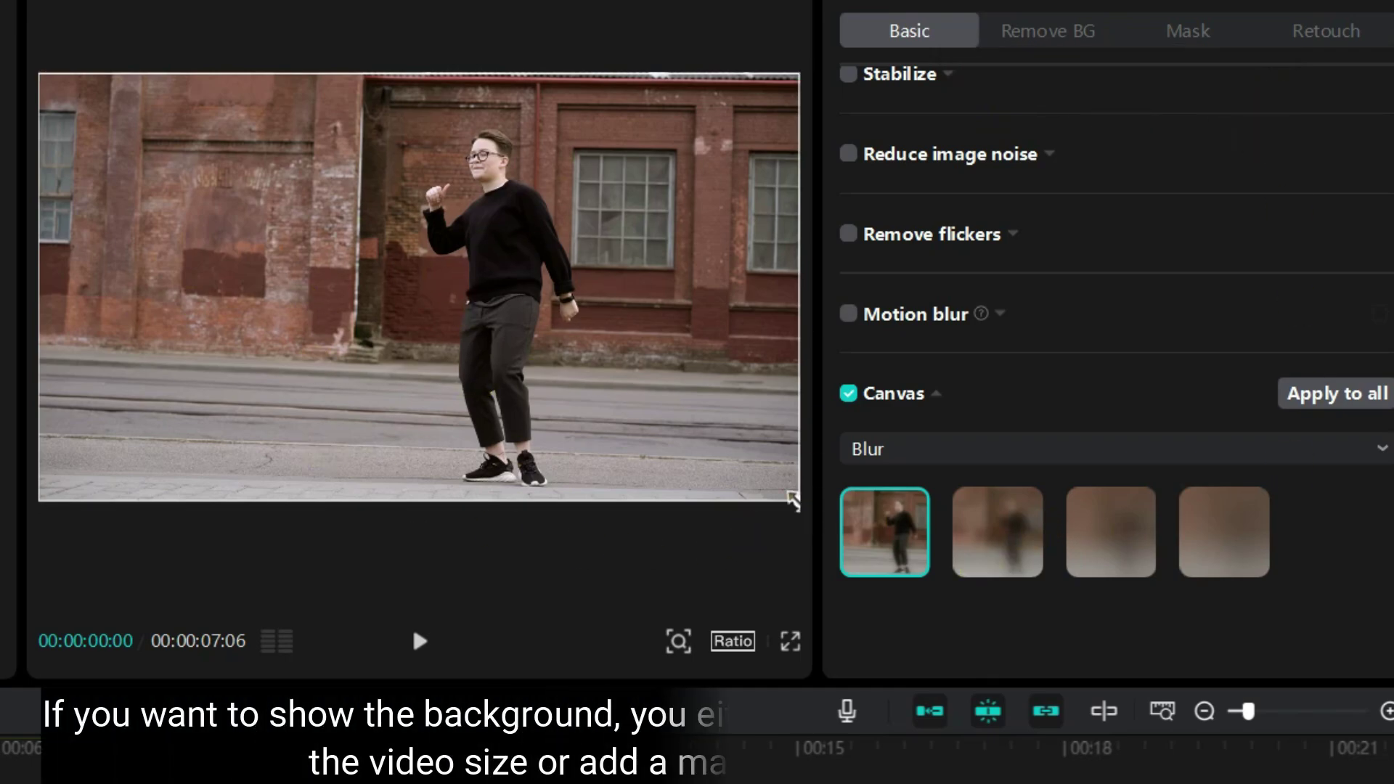
Scale the dancer video down into the top-left corner and return the playhead to 00:00
drag(799, 501, 205, 165)
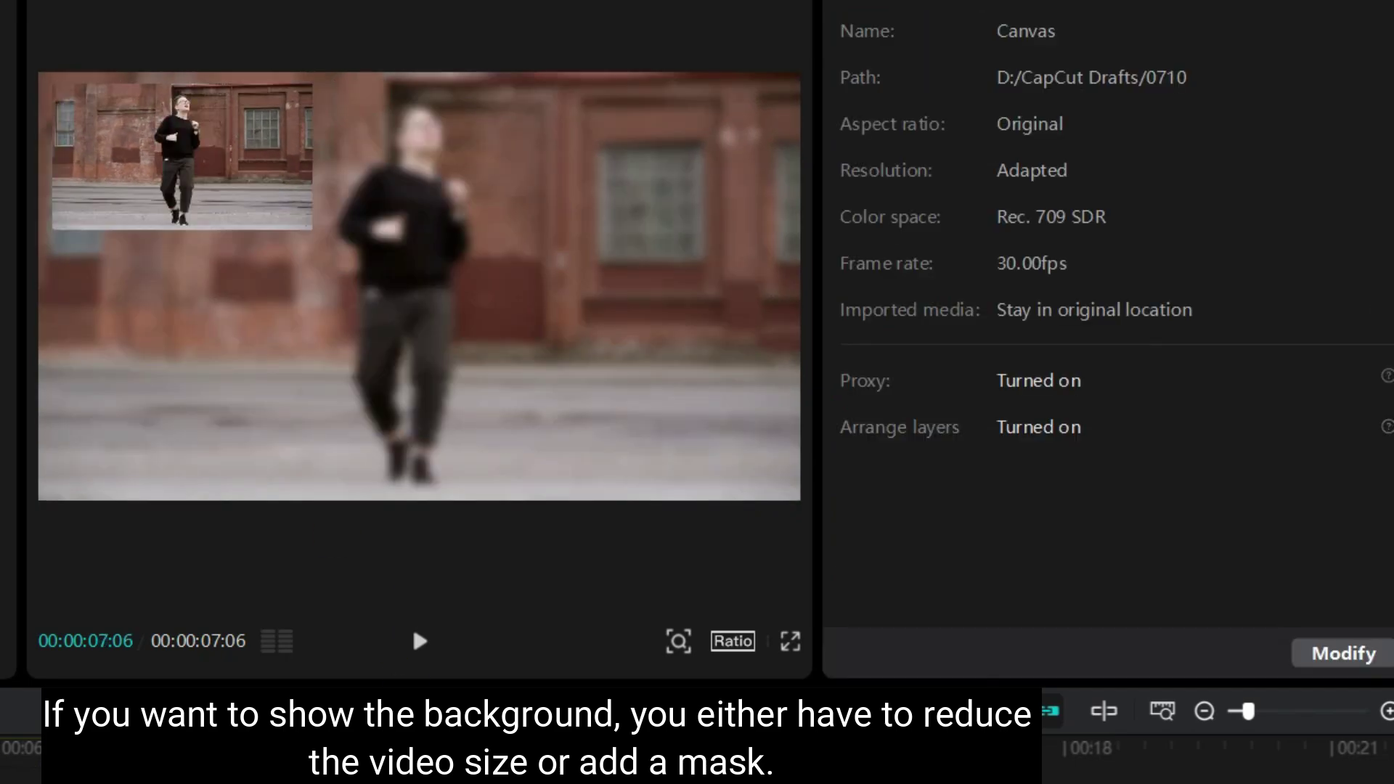
drag(218, 563, 98, 568)
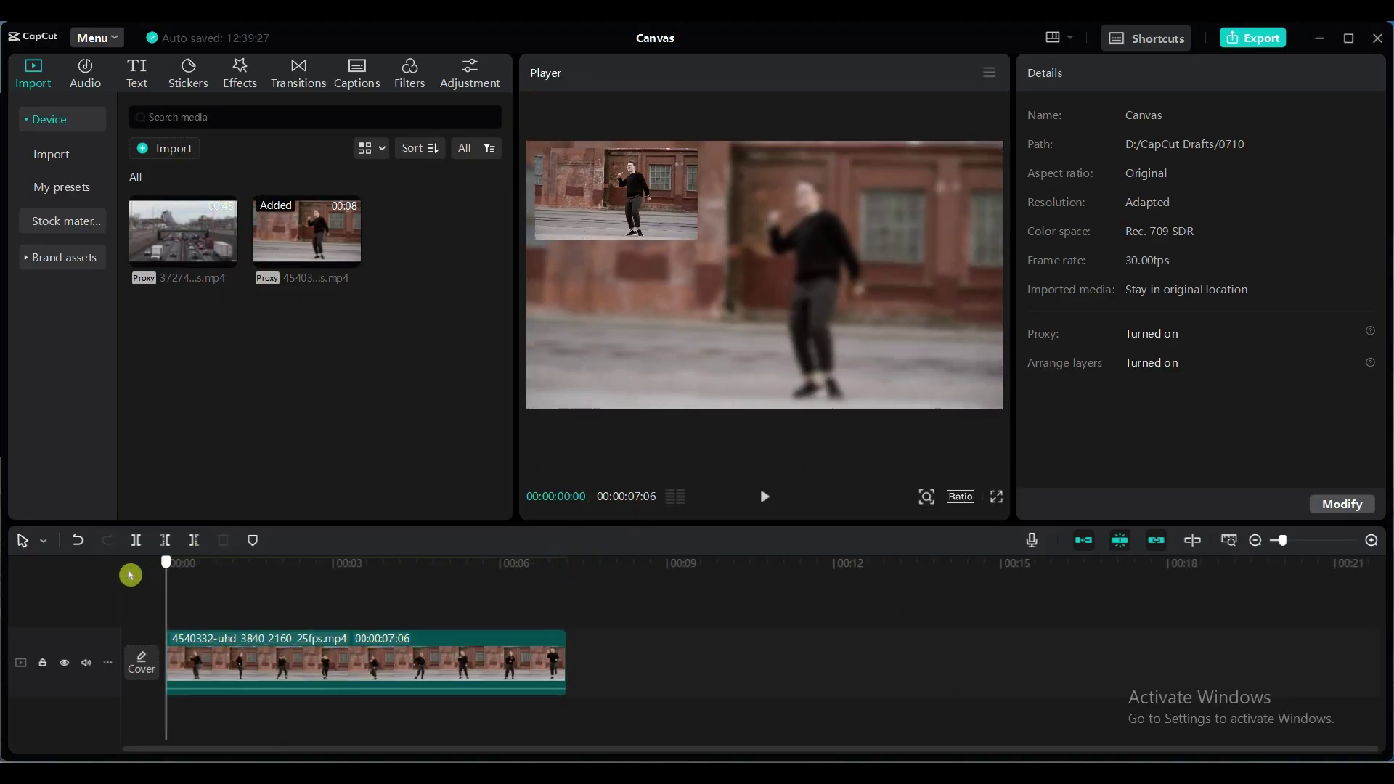
Apply a Rectangle mask to the dancer clip
click(320, 663)
click(1248, 118)
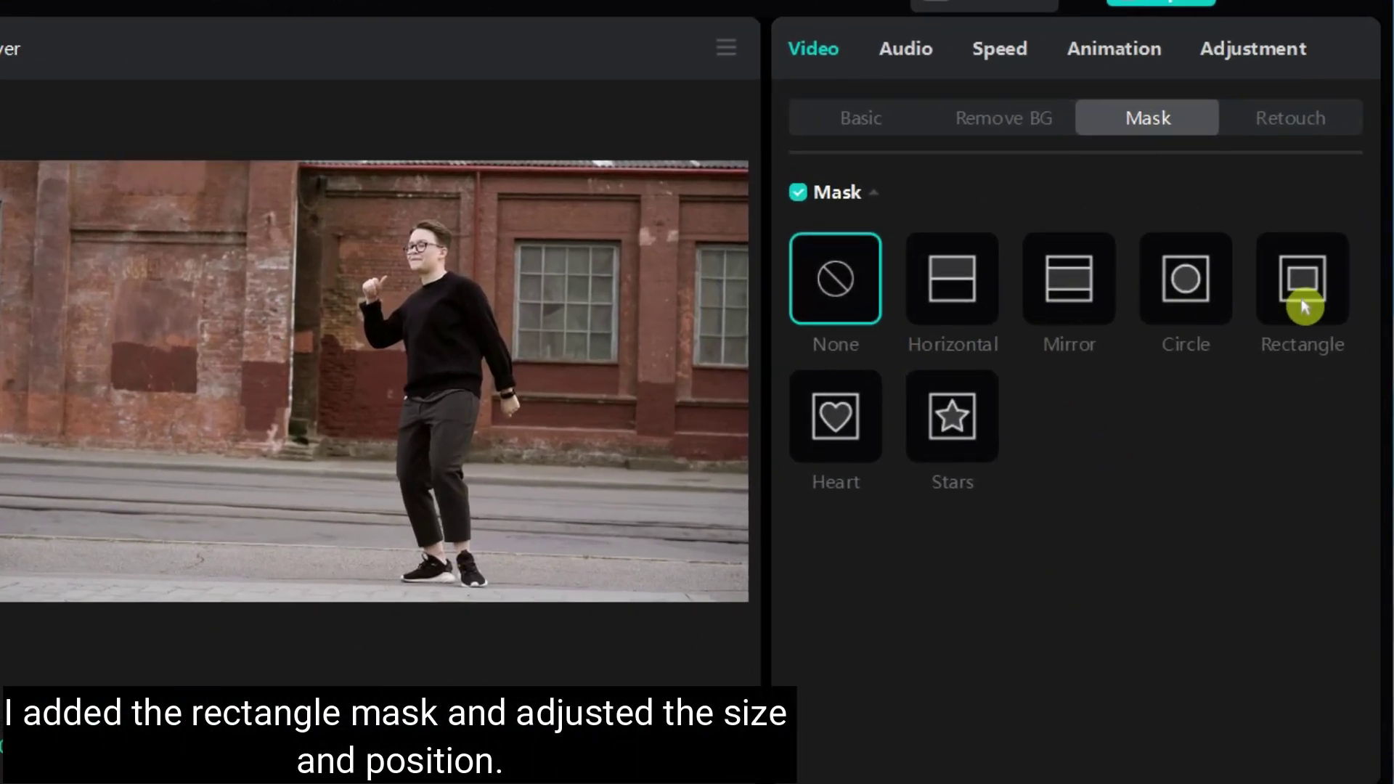
click(1303, 305)
Resize the rectangle mask around the dancer to 1709×1832 and set Round corners to 65
drag(570, 386, 588, 386)
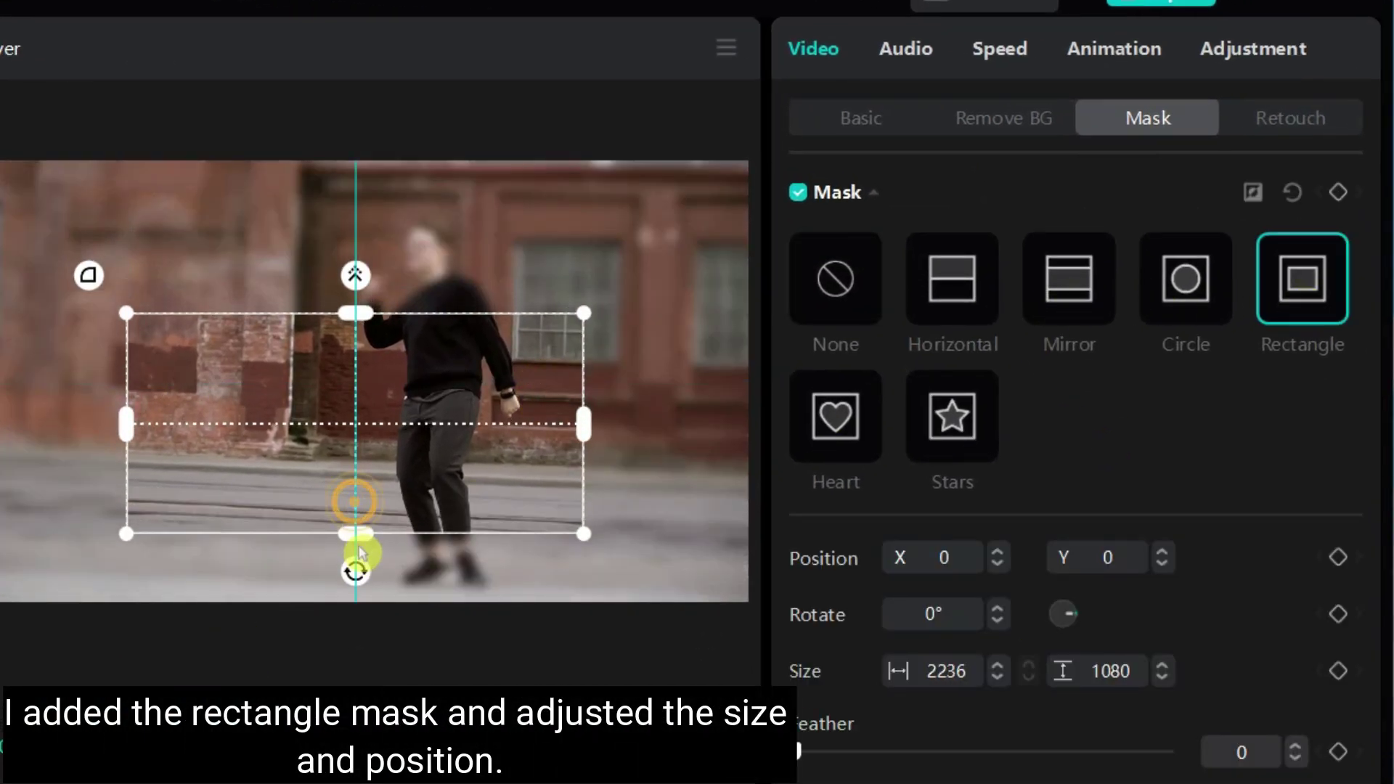
drag(352, 498, 352, 402)
drag(576, 349, 530, 326)
drag(358, 440, 355, 578)
drag(373, 407, 373, 385)
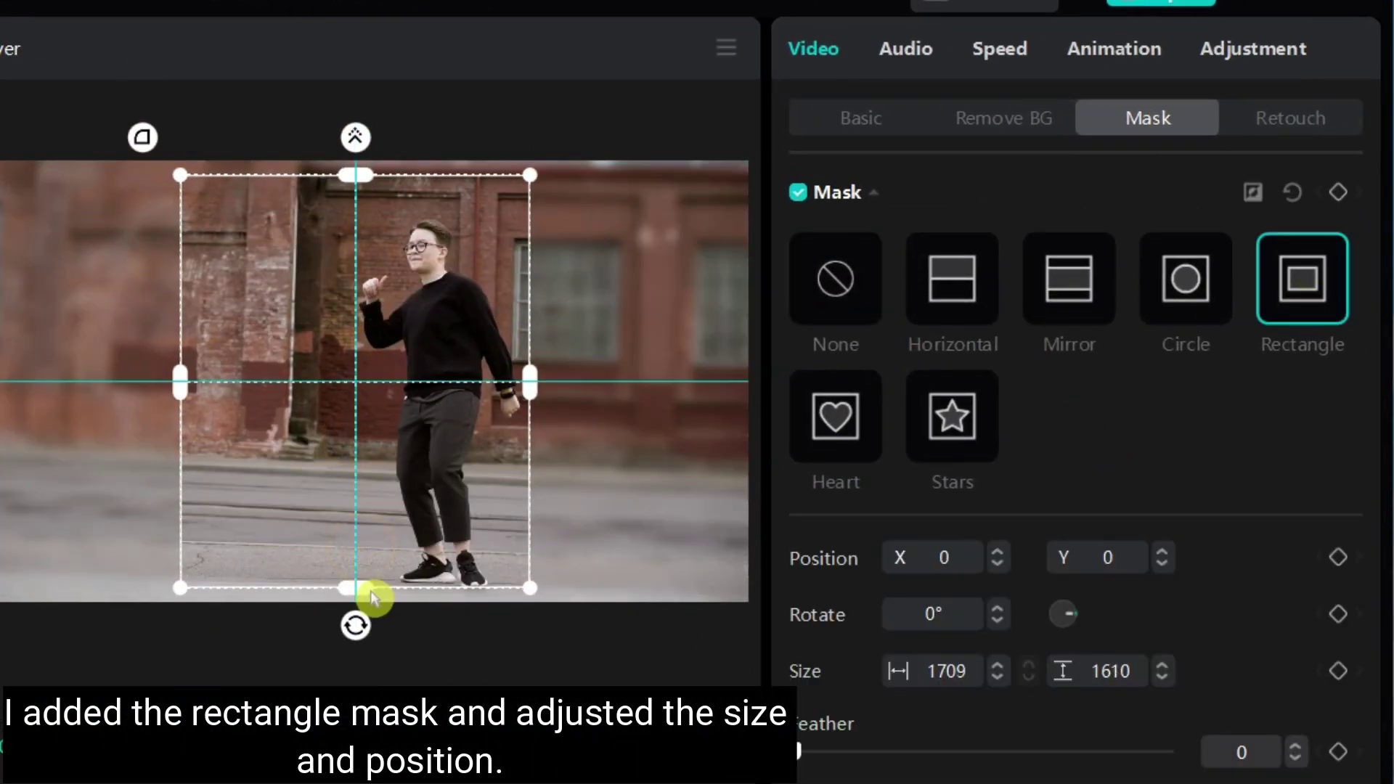
drag(373, 591, 355, 570)
scroll(1075, 508, down, 2)
drag(796, 740, 1041, 751)
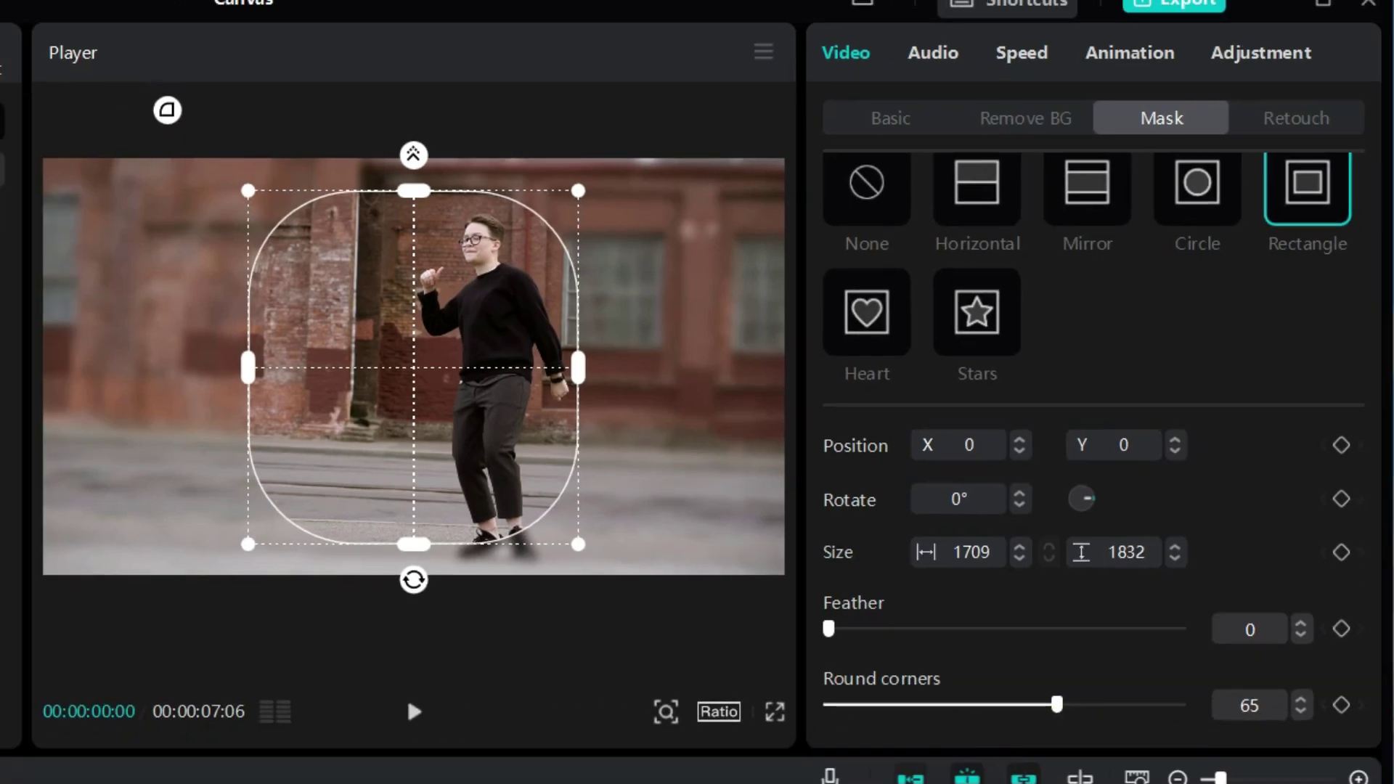
scroll(952, 291, up, 2)
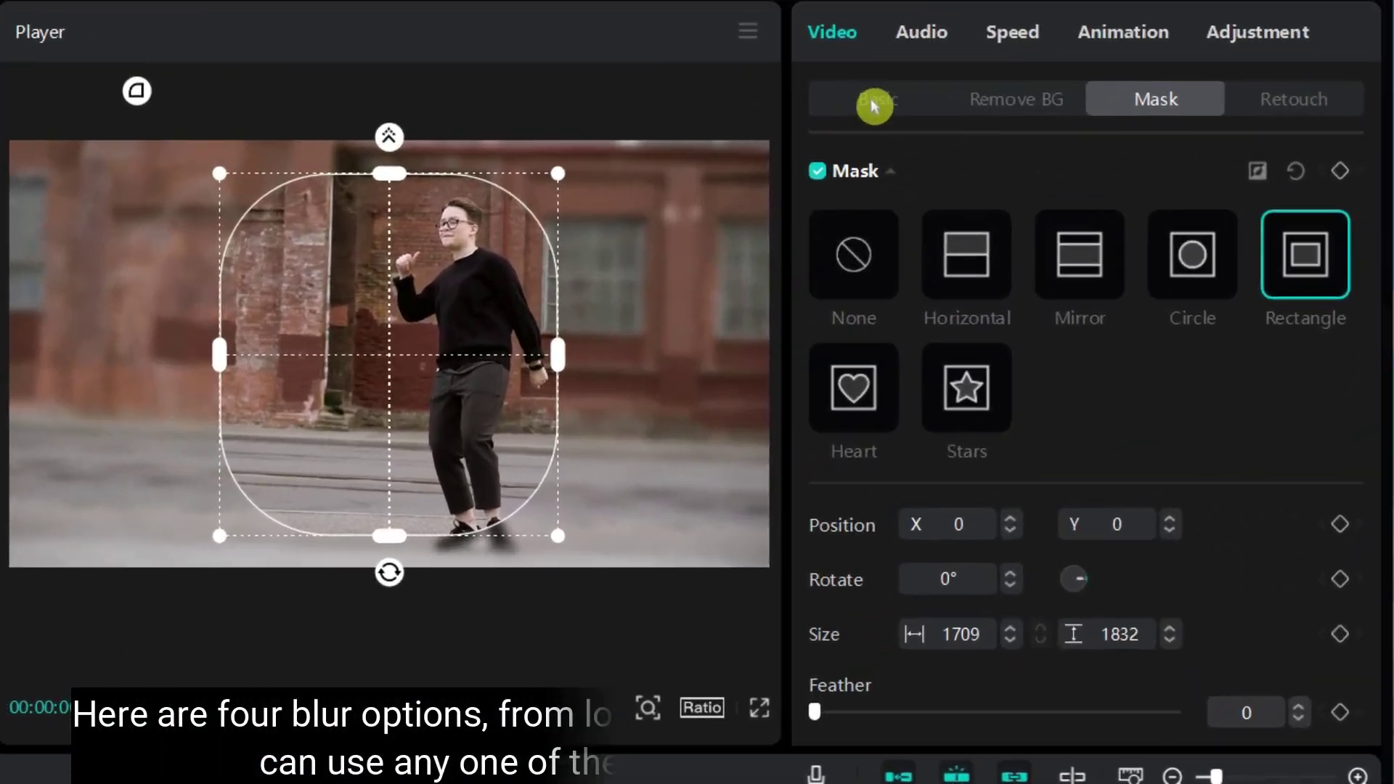
Compare the dancer's Canvas blur levels, from the second thumbnail up to the strongest
click(874, 106)
scroll(1092, 406, down, 5)
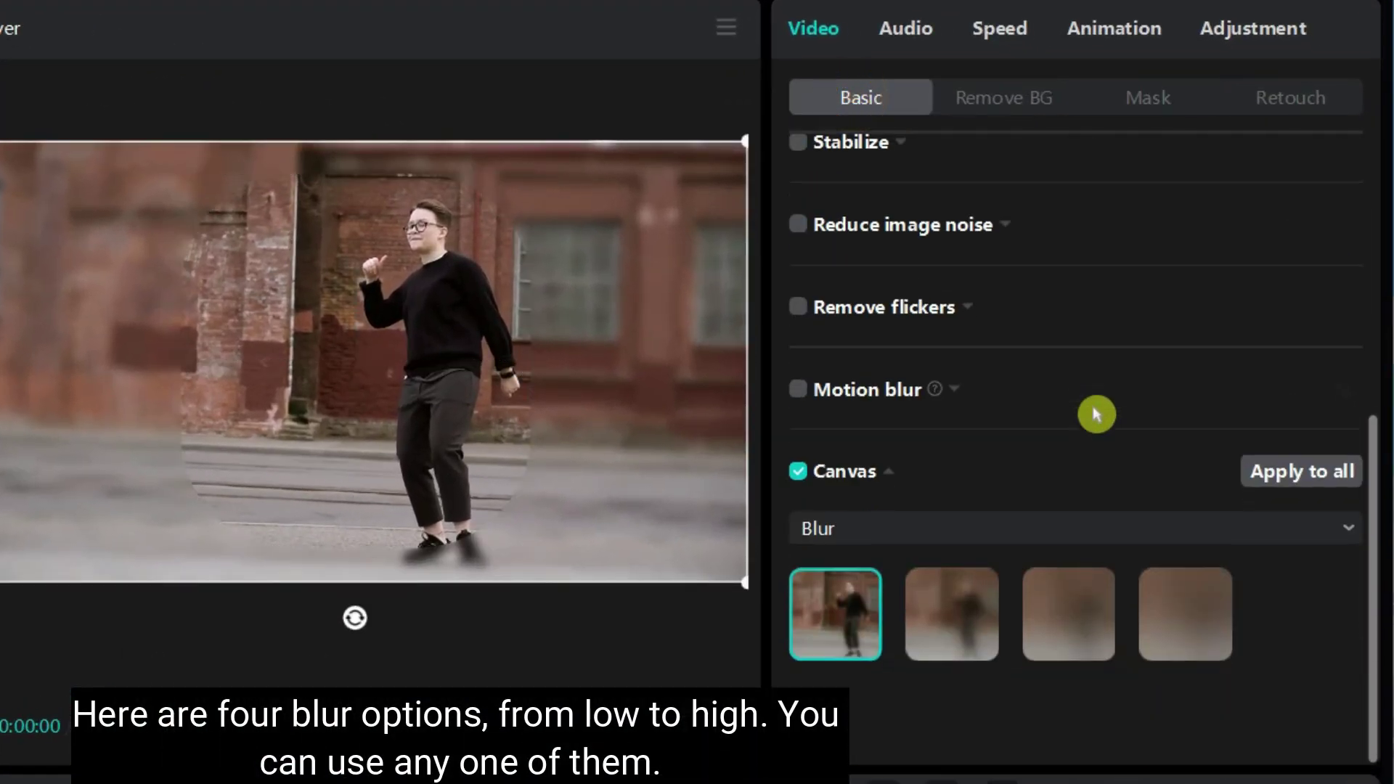
click(962, 622)
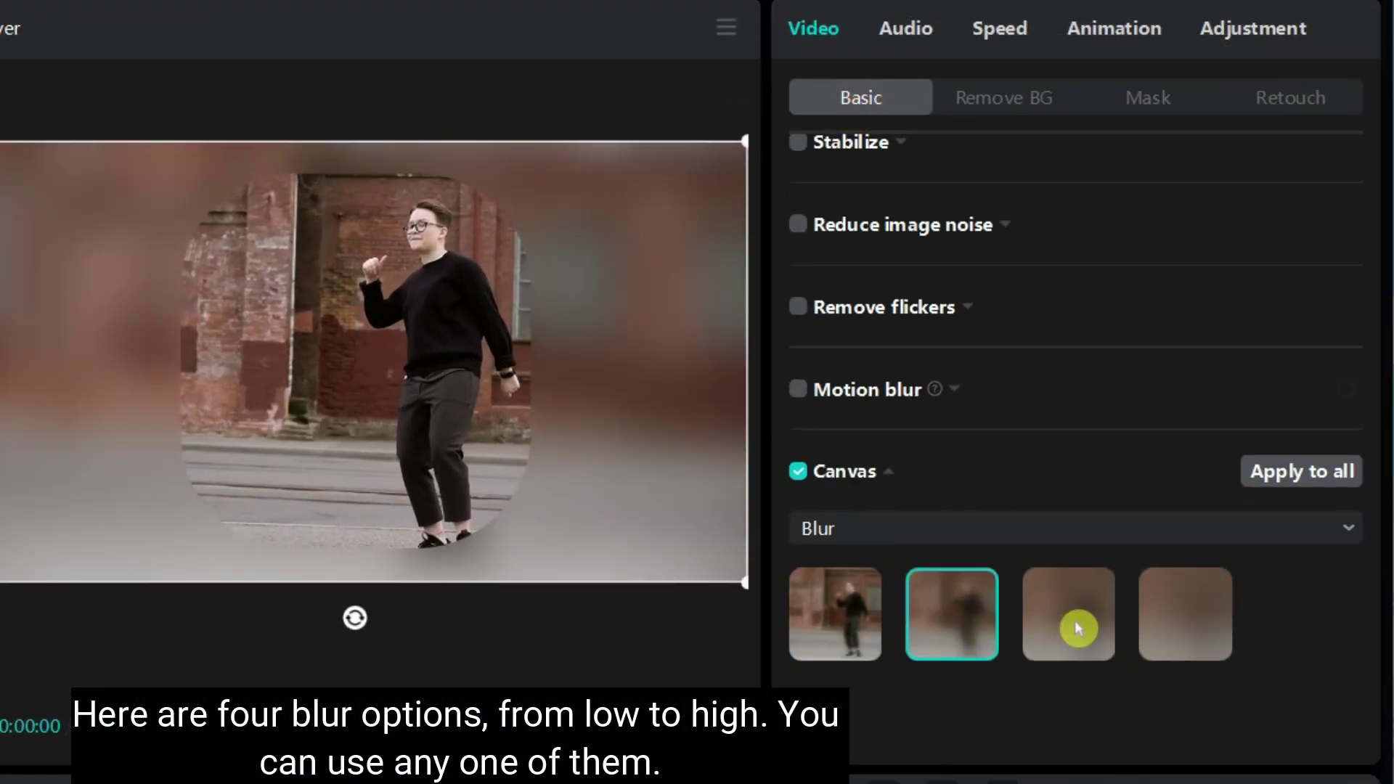
click(1078, 627)
click(1214, 638)
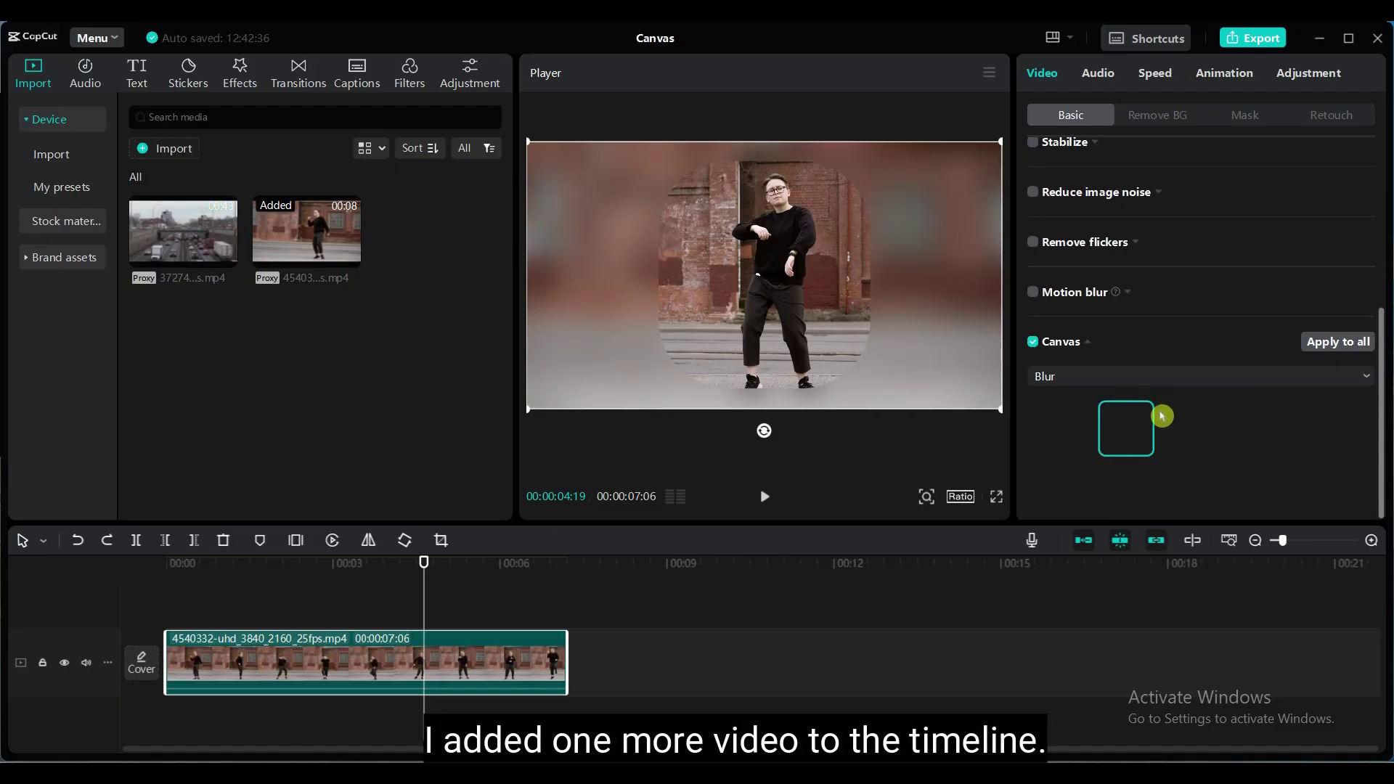
Add the traffic clip after the dancer and apply the blurred canvas to all clips
drag(201, 247, 568, 669)
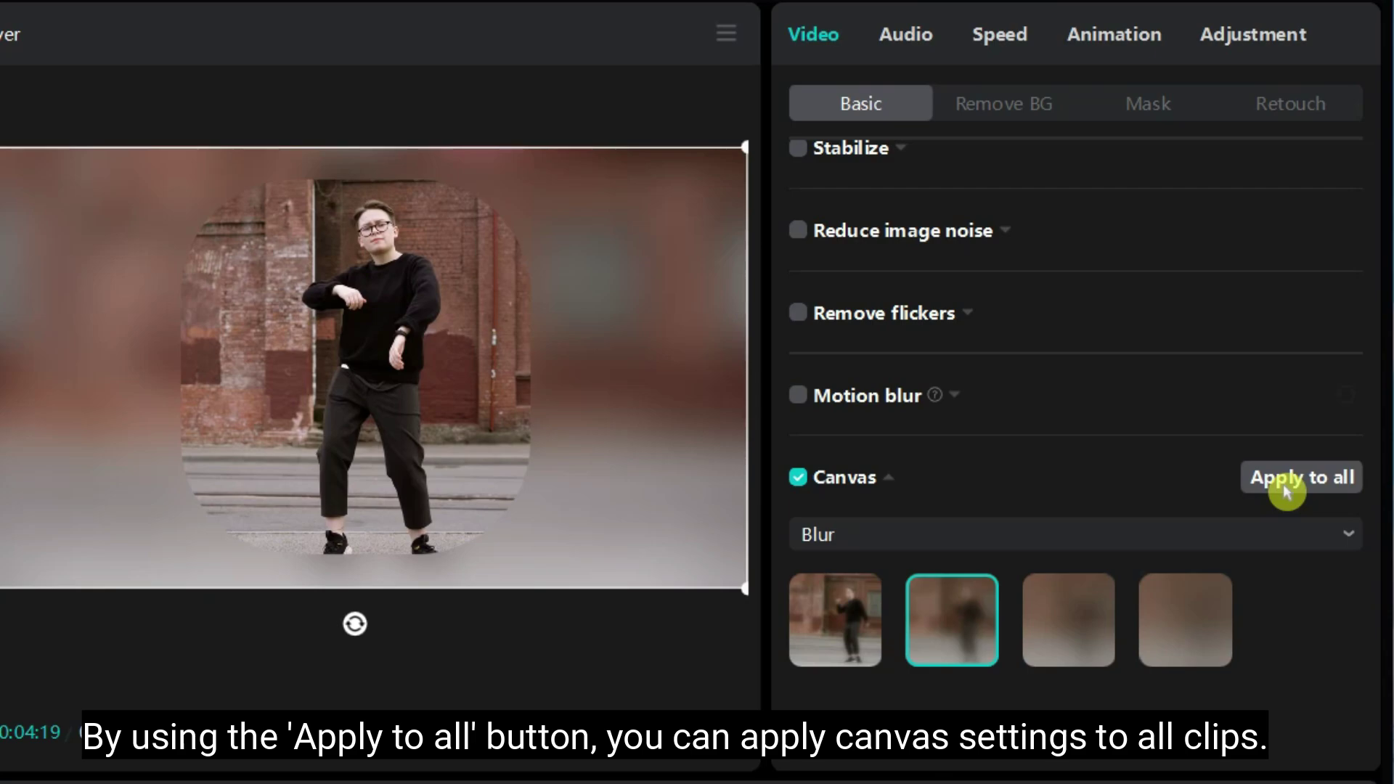
click(1283, 480)
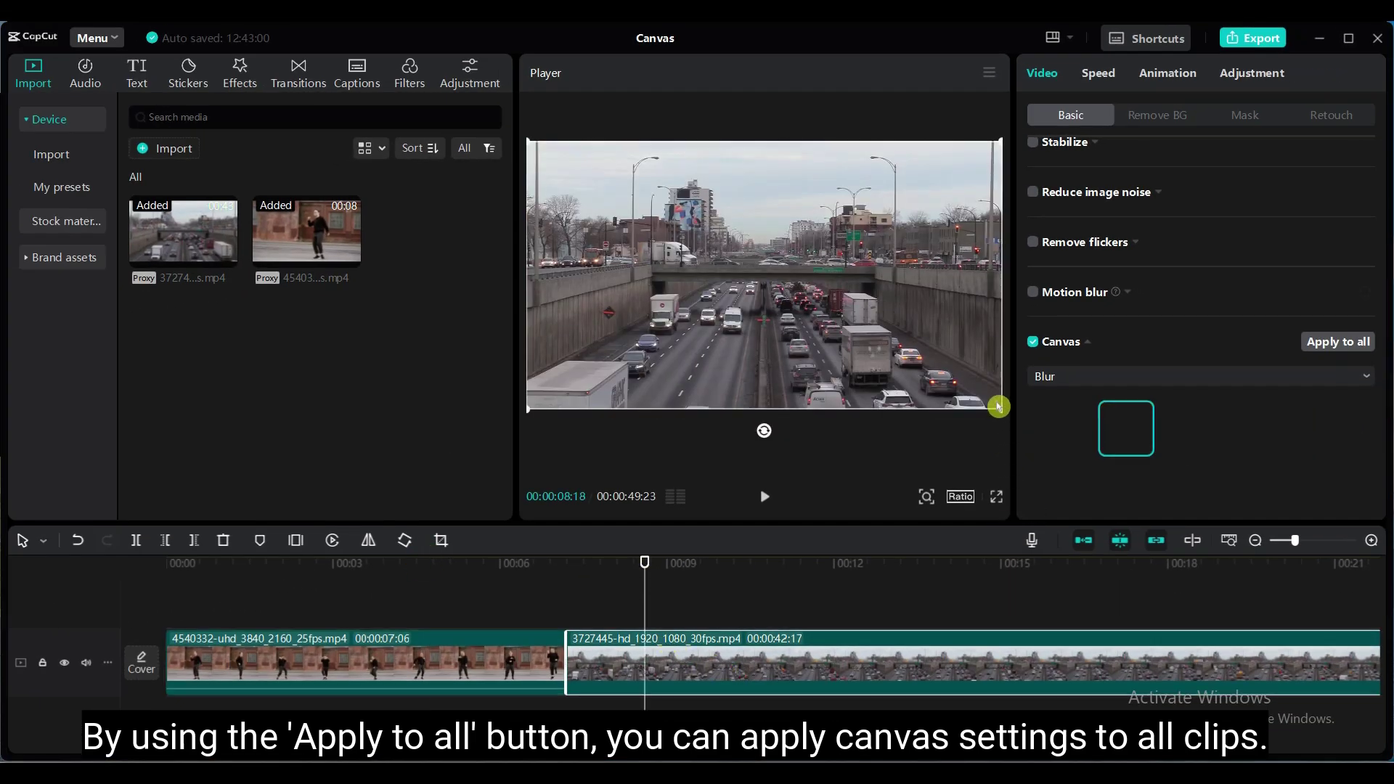
drag(998, 407, 879, 335)
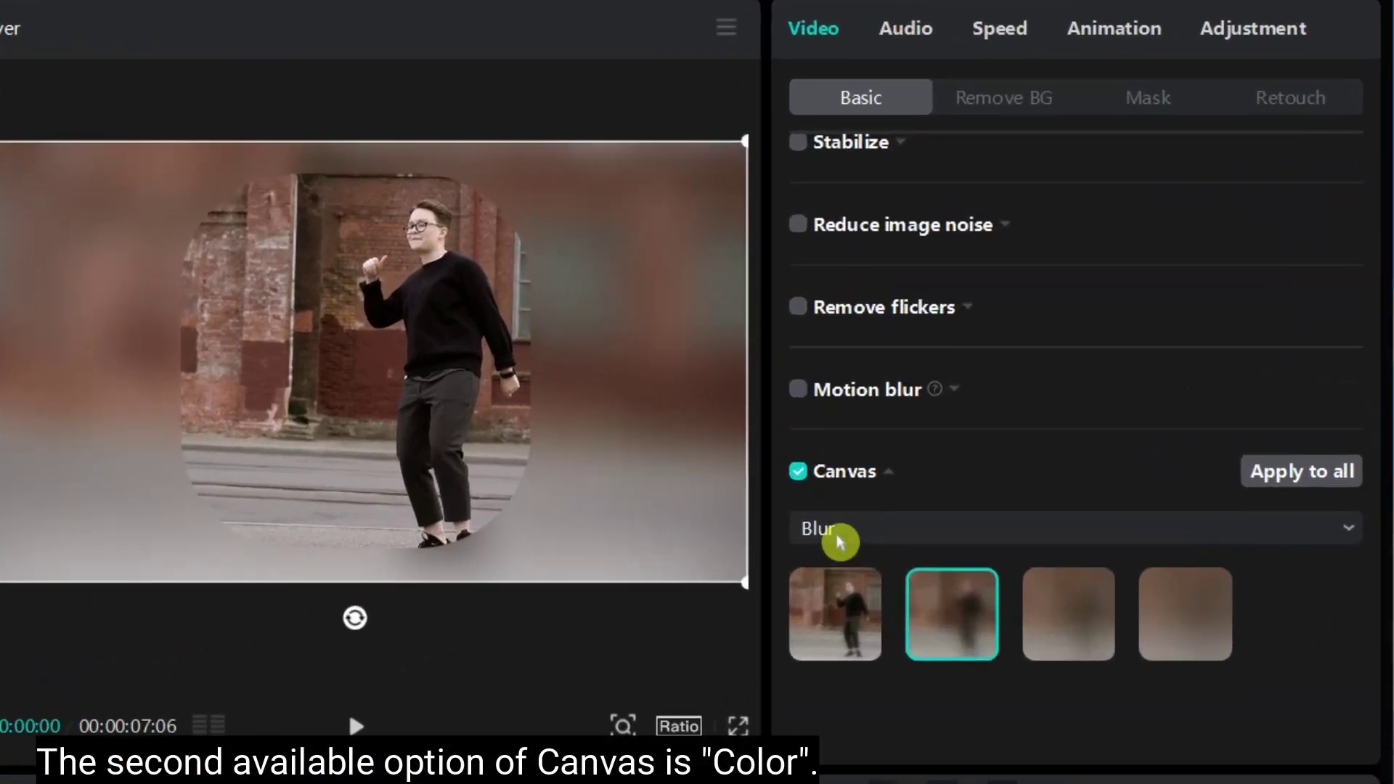
Switch the dancer's Canvas to Color, comparing swatches and the custom picker, ending on pink
click(840, 540)
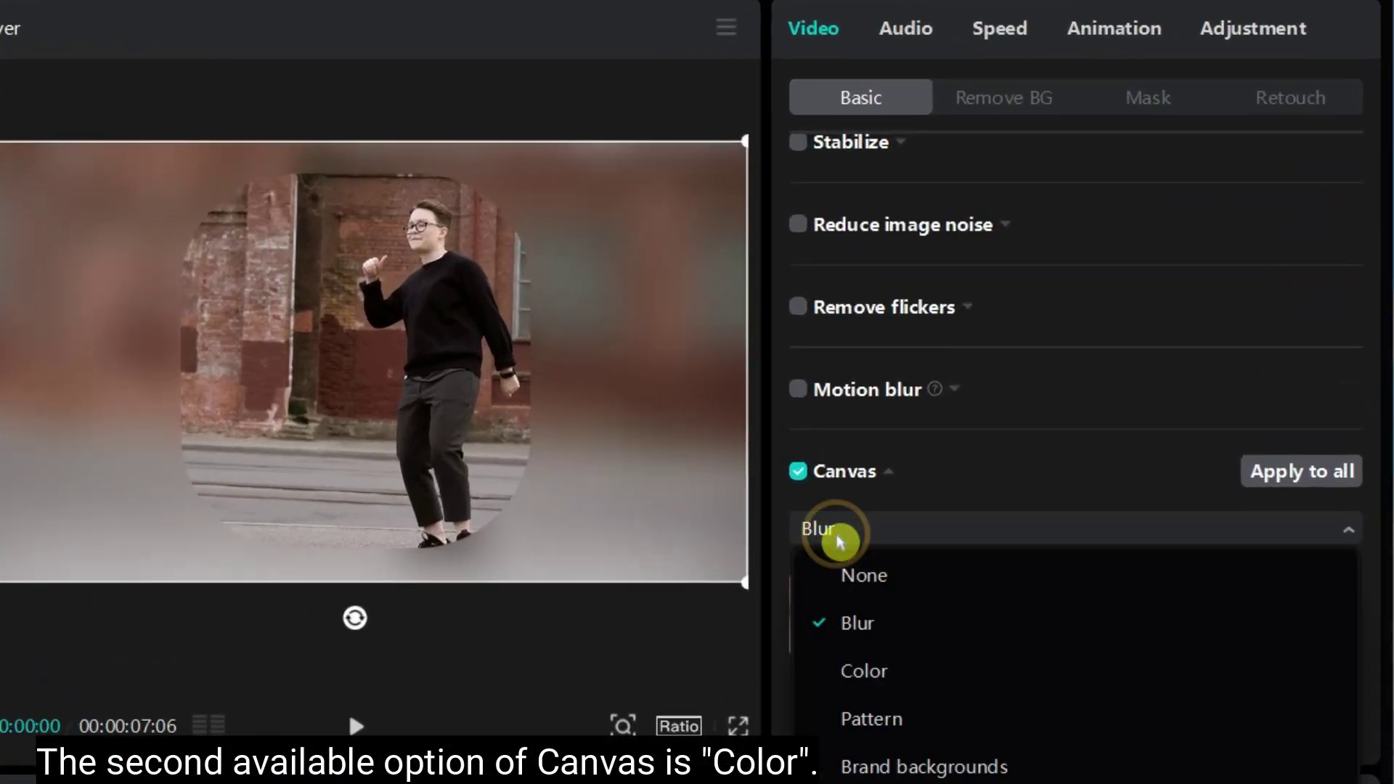
click(955, 682)
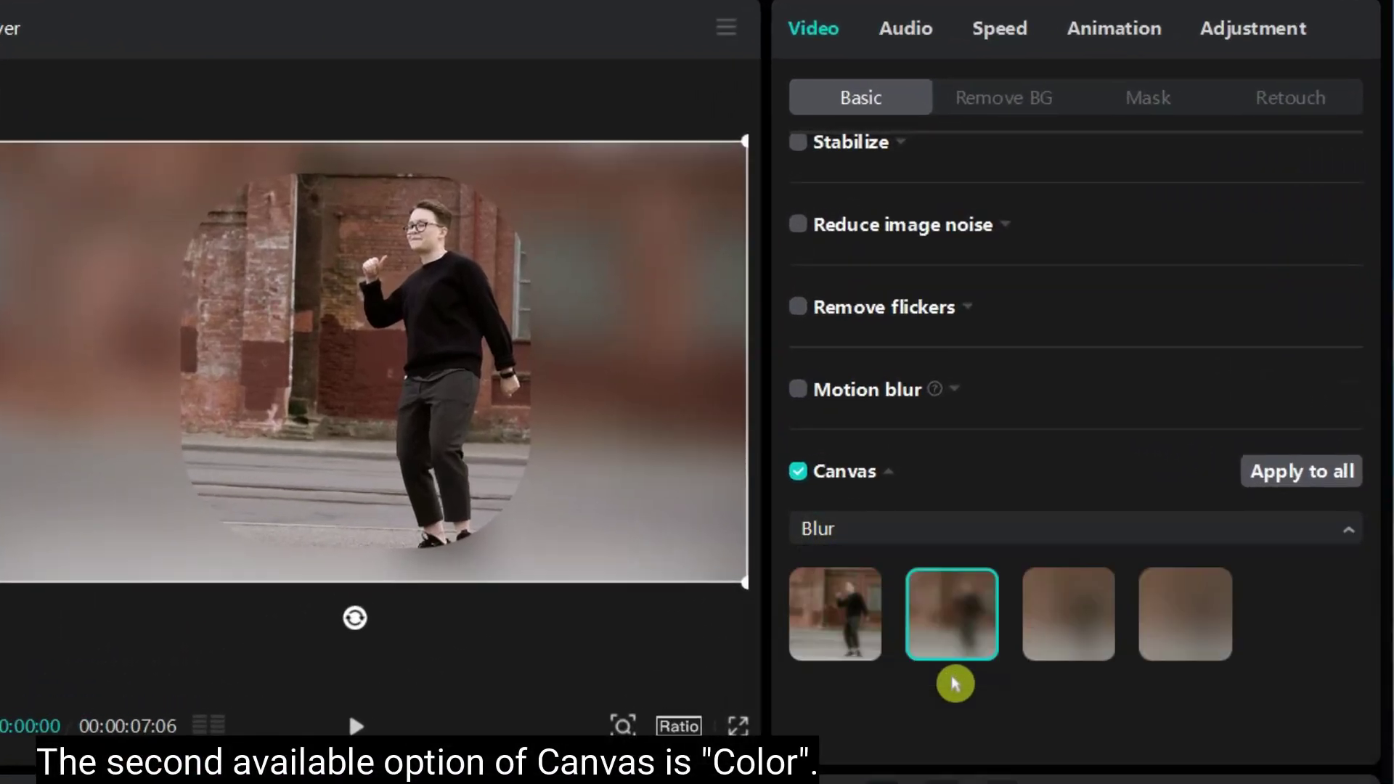
scroll(1125, 624, down, 2)
click(1057, 502)
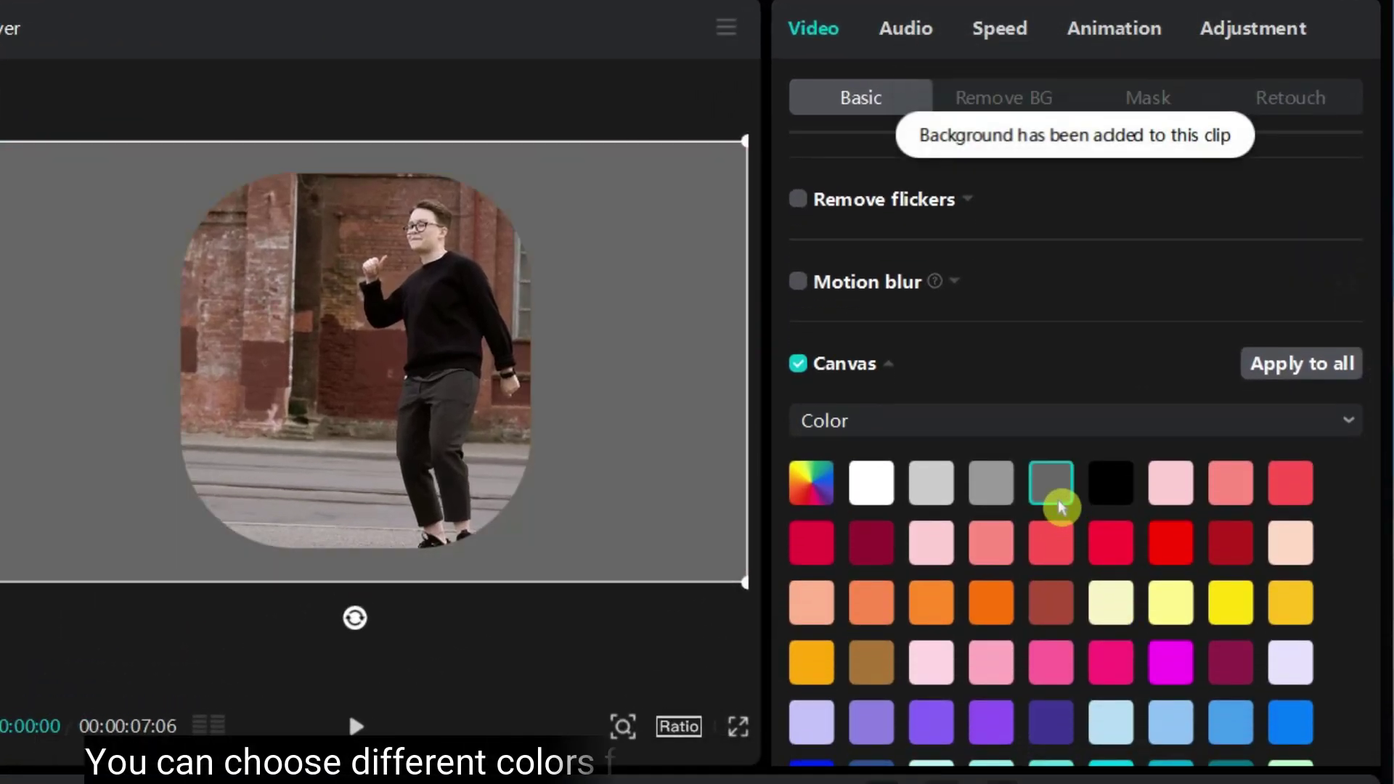
scroll(1055, 239, down, 4)
click(811, 275)
drag(872, 421, 693, 432)
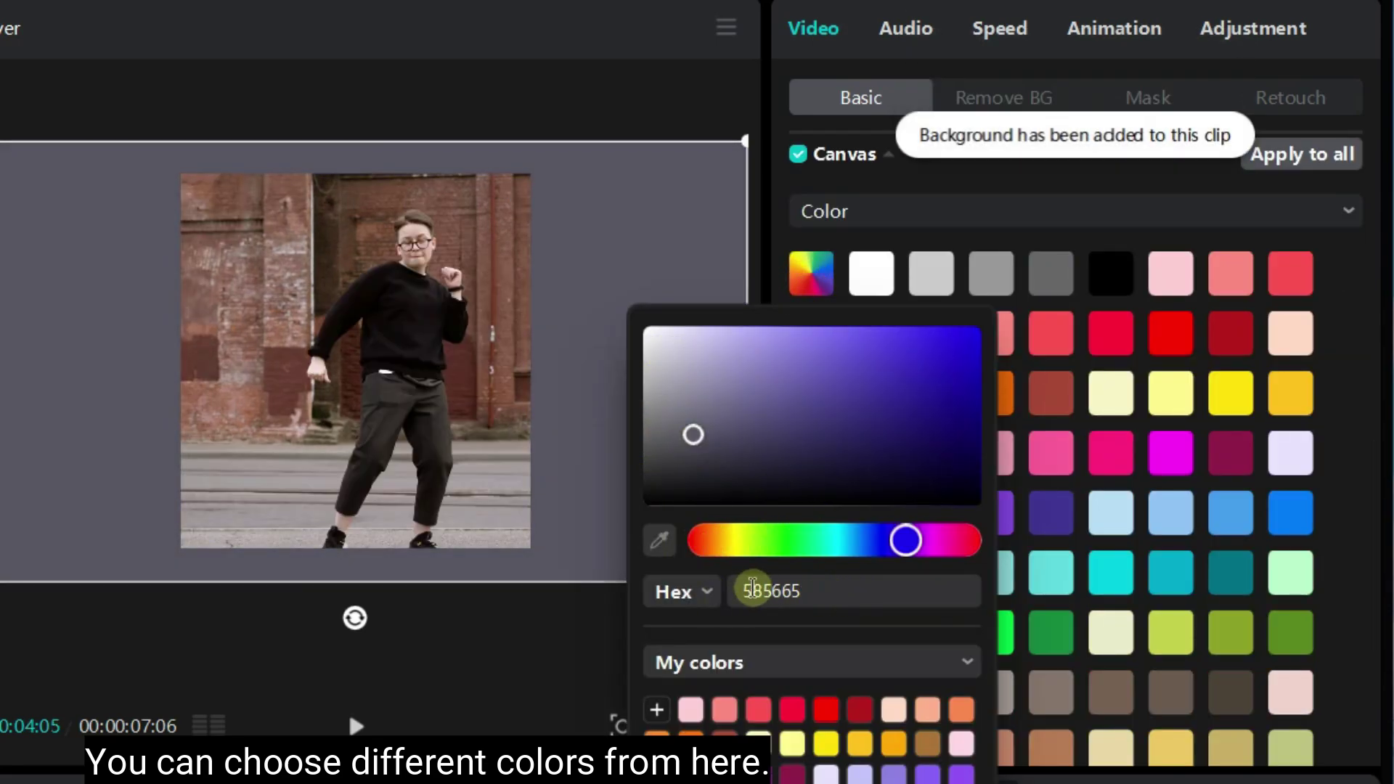
scroll(1276, 407, down, 2)
click(1276, 406)
click(1184, 508)
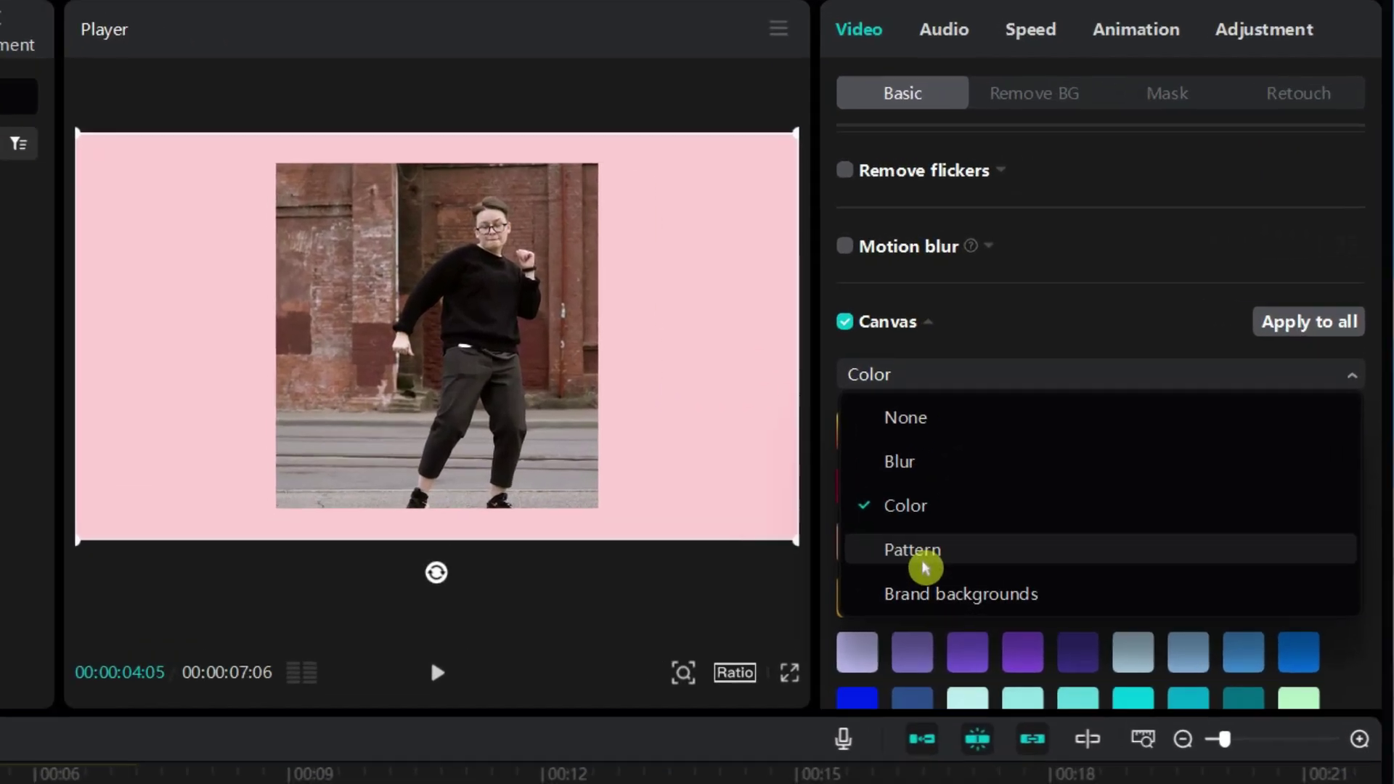
Change the Canvas to Pattern, trying stadium and tunnel images before choosing the sunset sky
click(916, 552)
scroll(1017, 552, down, 4)
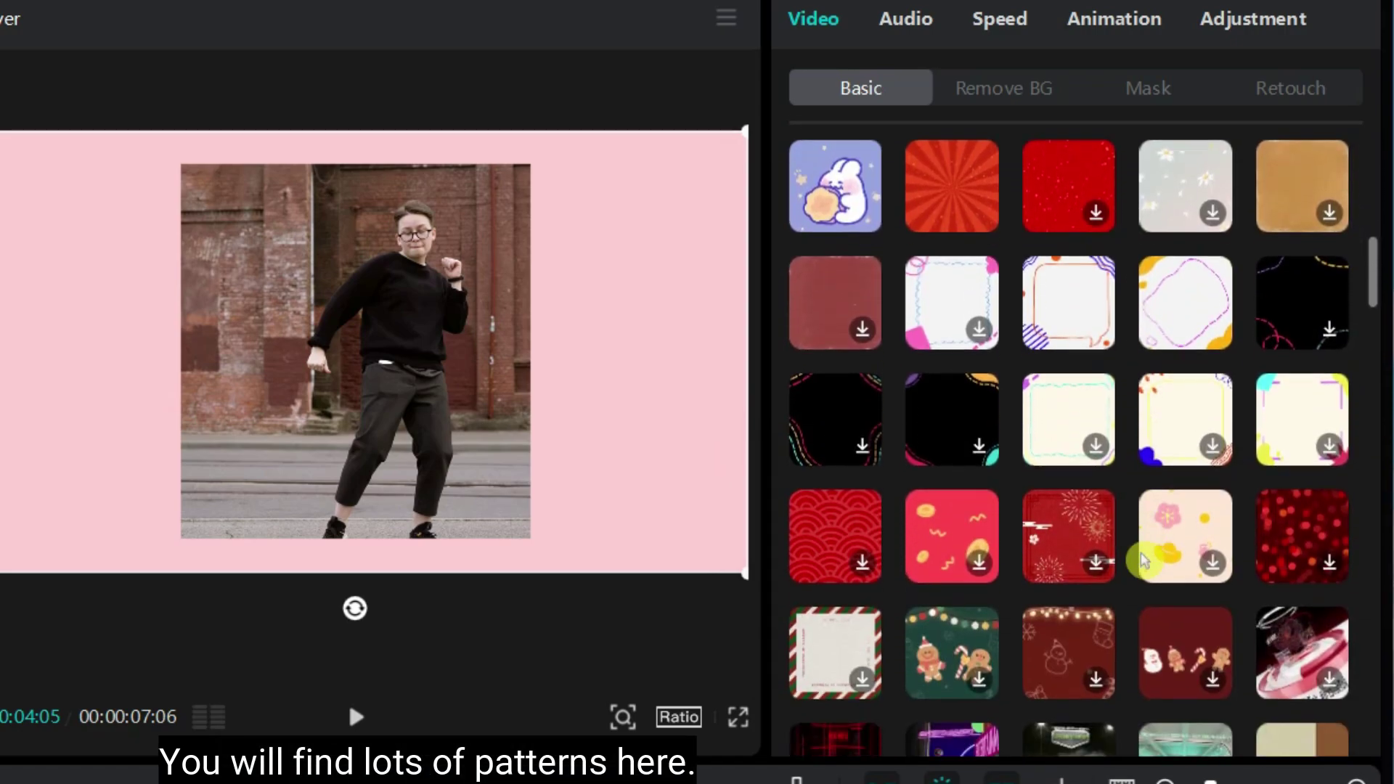
scroll(1144, 560, down, 3)
click(1059, 500)
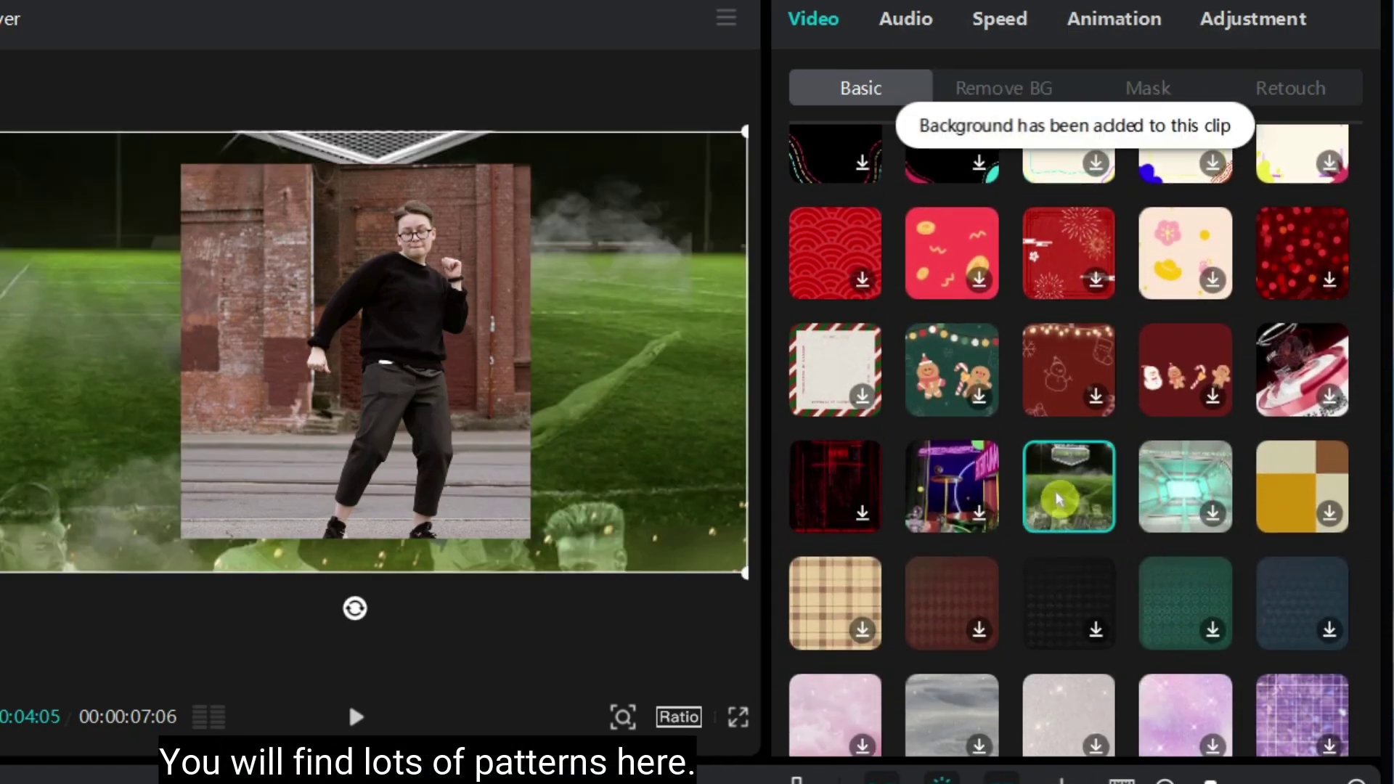
click(1170, 500)
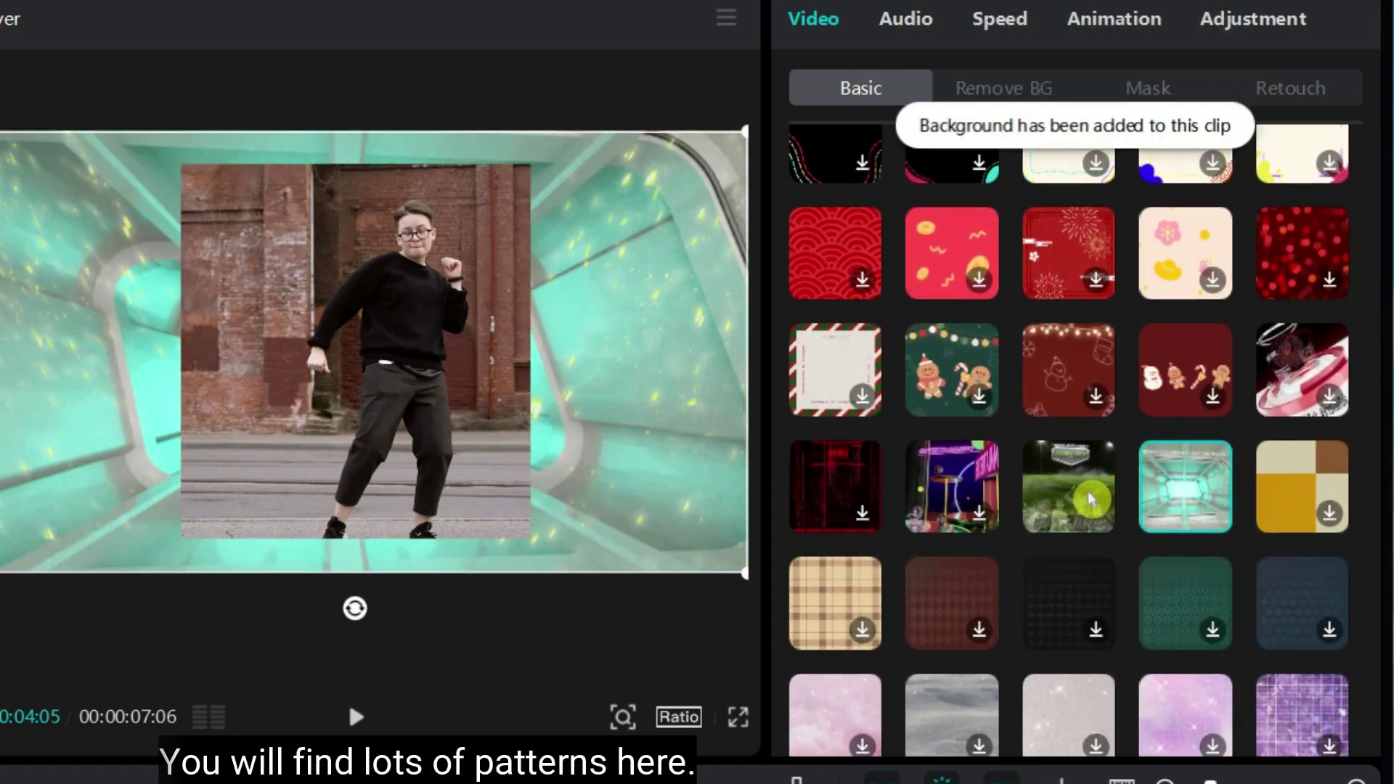
click(1058, 500)
scroll(1057, 499, down, 5)
click(1184, 454)
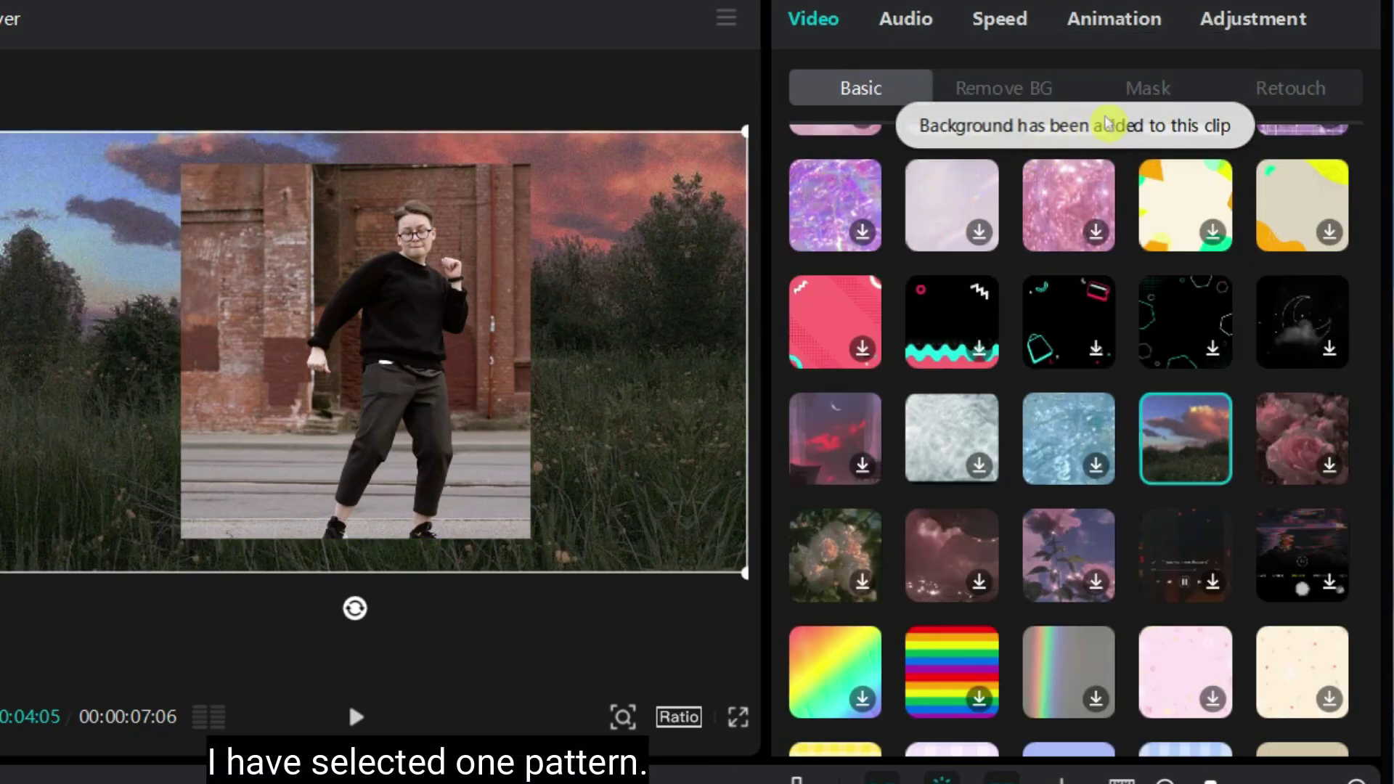
Raise the dancer's rectangle mask Feather to 58 to soften its edges
click(1162, 90)
scroll(1151, 412, down, 2)
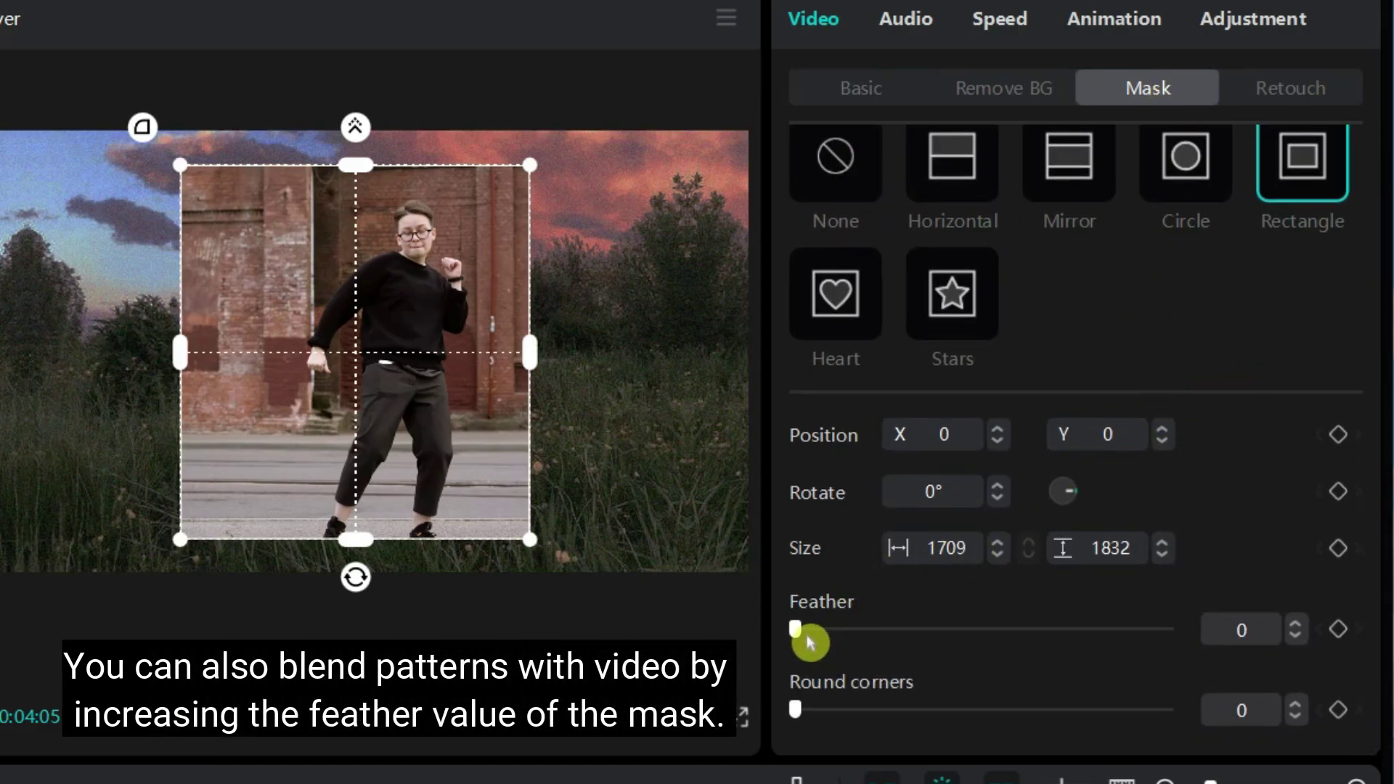
drag(802, 630, 973, 635)
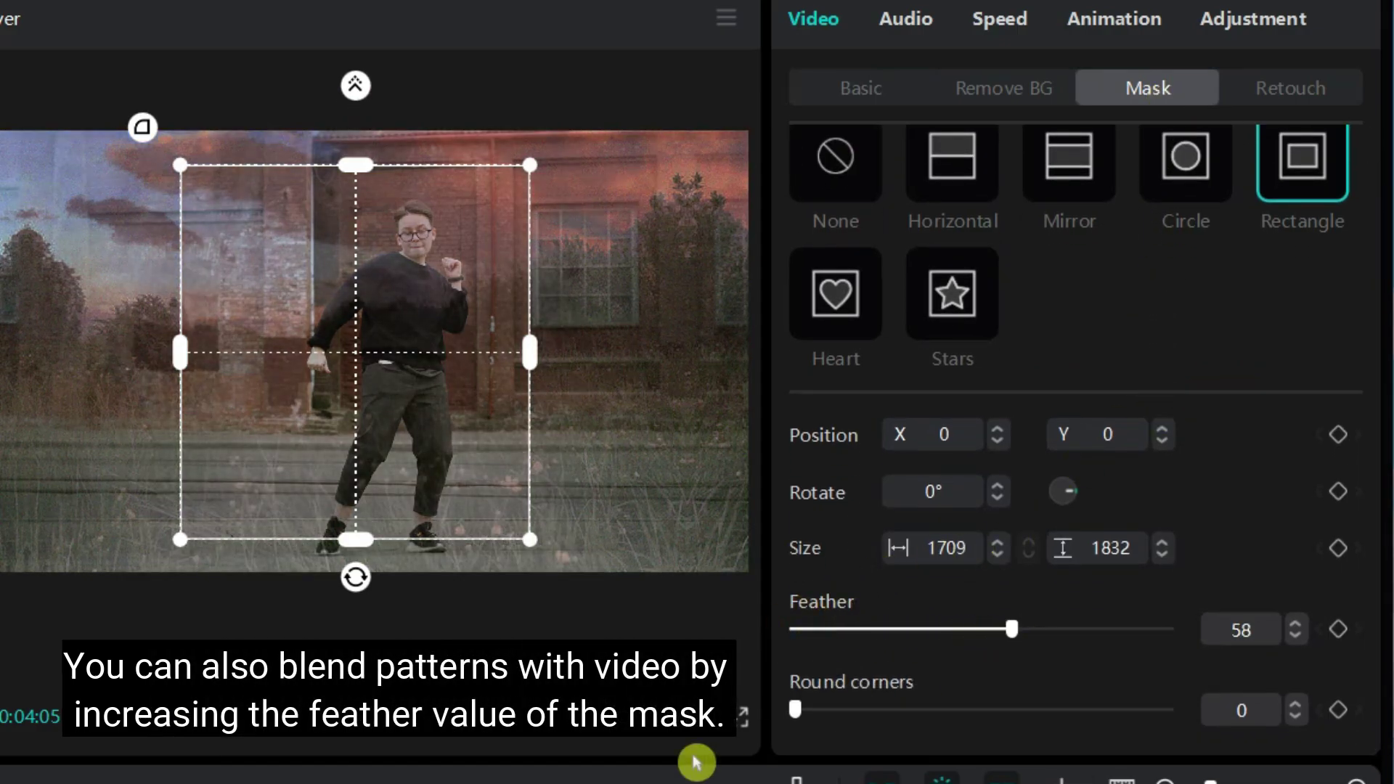